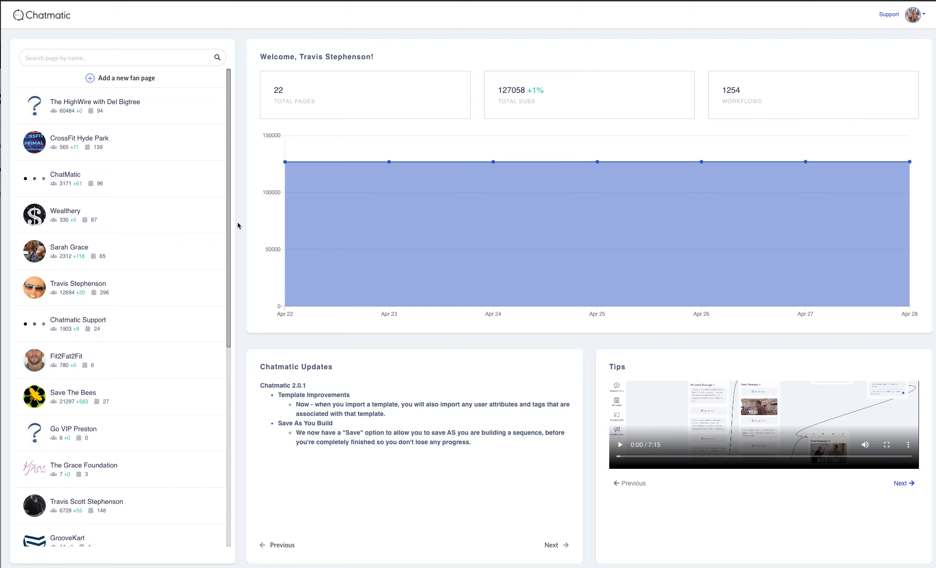
Try to open the account owner's fan page listed just above GrooveKart.
{"action": "scroll", "coordinate": [117, 224], "scroll_direction": "down", "scroll_amount": 2}
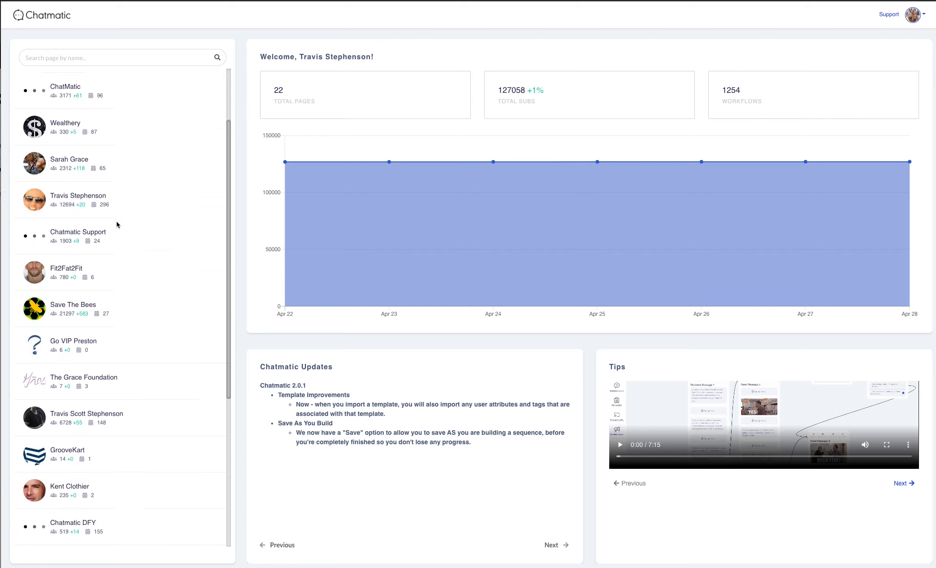
{"action": "left_click", "coordinate": [124, 404]}
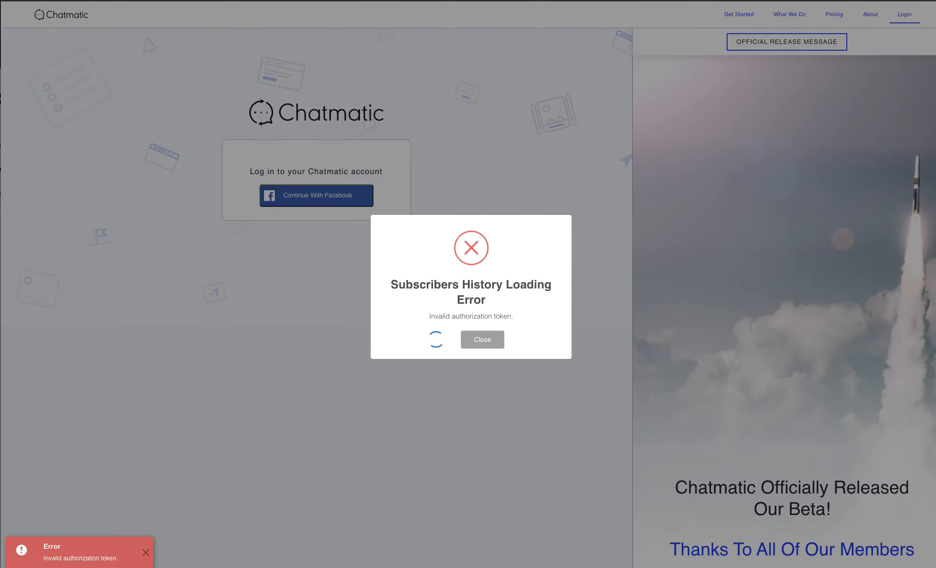
Load app.chatmatic.com again and log in to the account with Facebook.
{"action": "type", "text": "ap"}
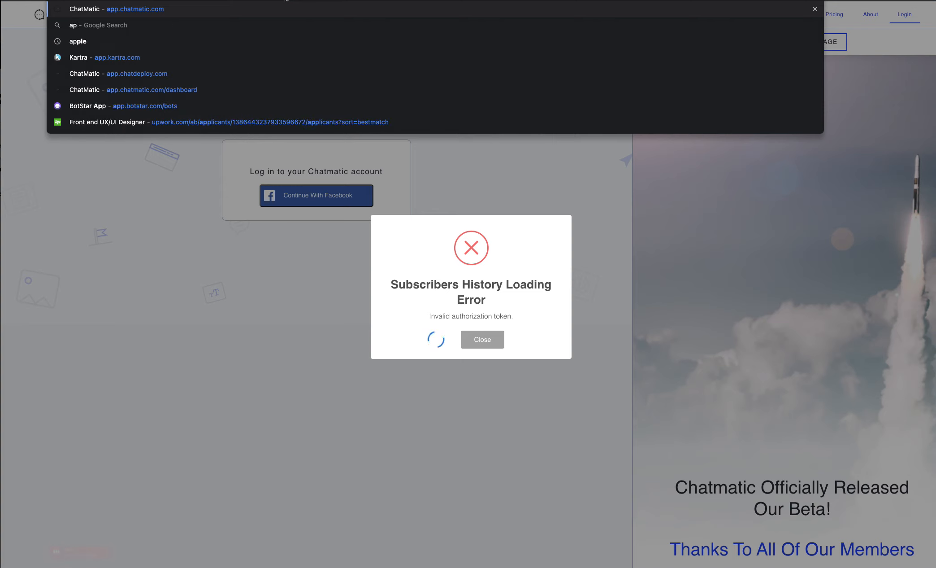
{"action": "type", "text": "p.chatmatic.com/"}
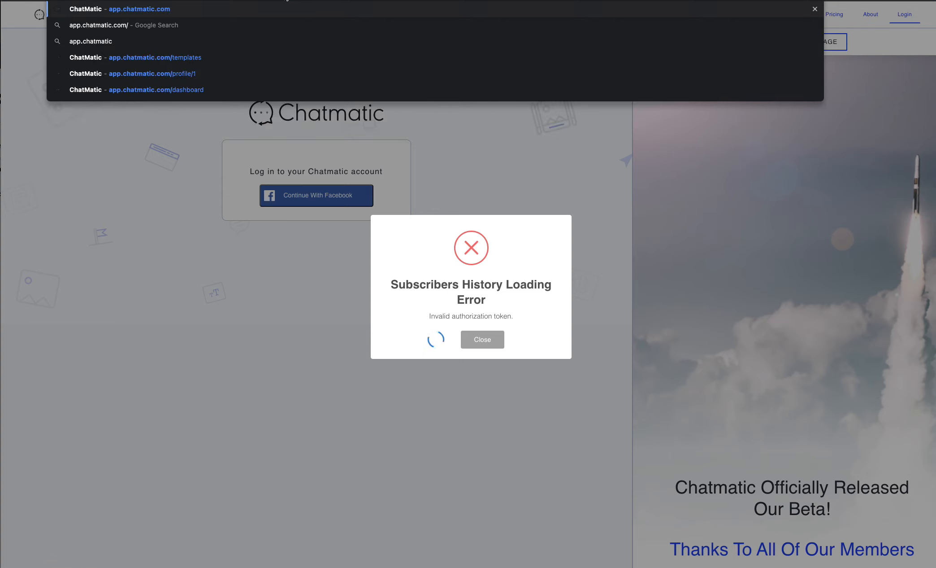
{"action": "key", "text": "Return"}
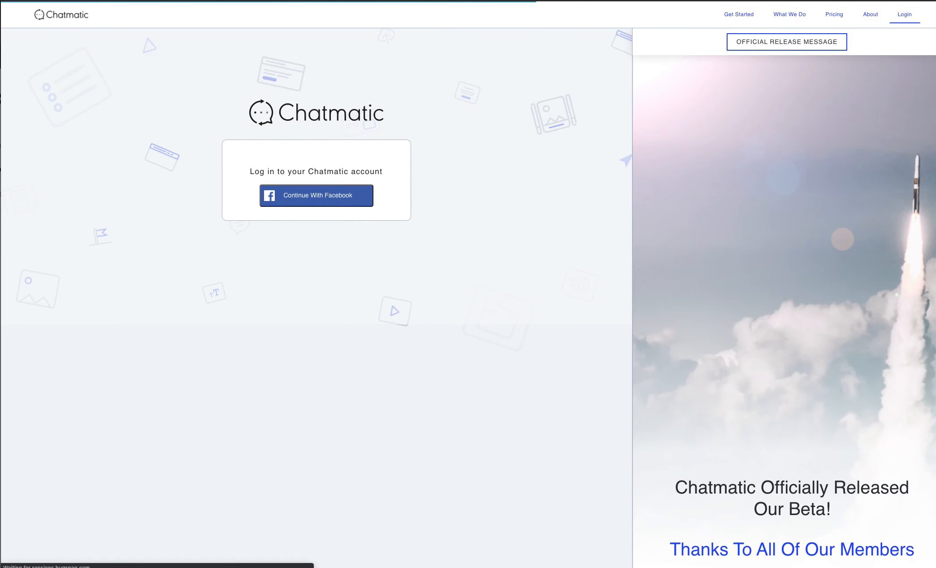
{"action": "left_click", "coordinate": [323, 193]}
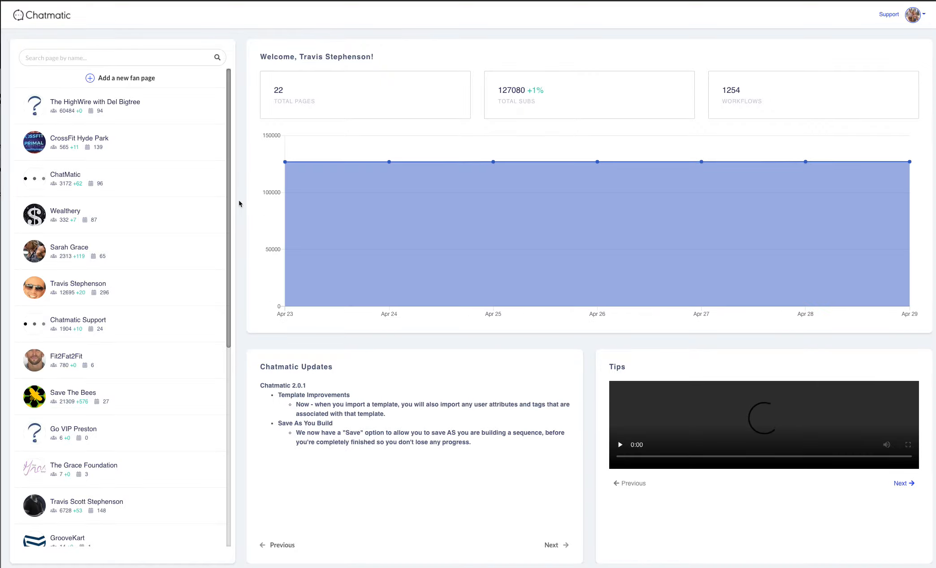
Check which fan pages can be added to the account, and close the list without connecting any.
{"action": "scroll", "coordinate": [189, 267], "scroll_direction": "down", "scroll_amount": 2}
{"action": "scroll", "coordinate": [191, 267], "scroll_direction": "up", "scroll_amount": 2}
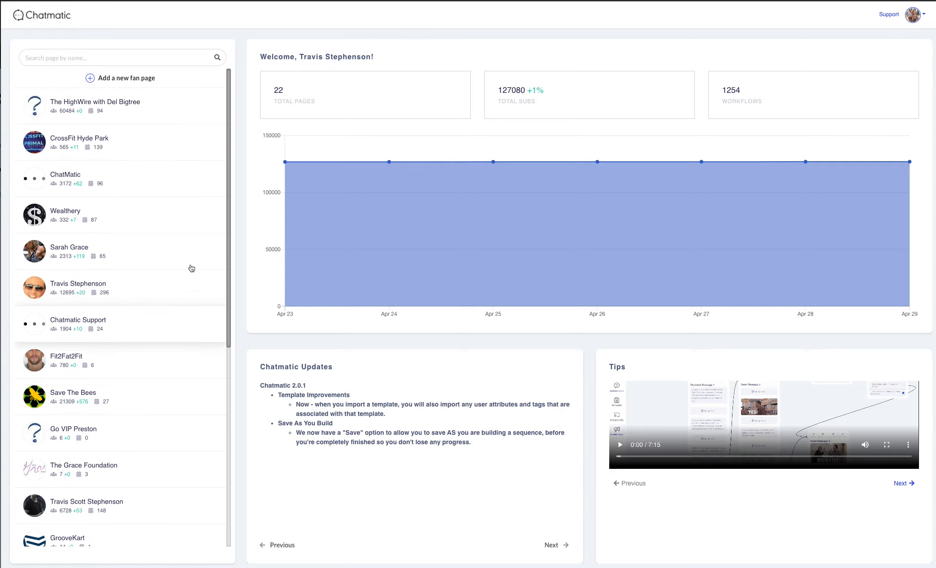
{"action": "left_click", "coordinate": [116, 79]}
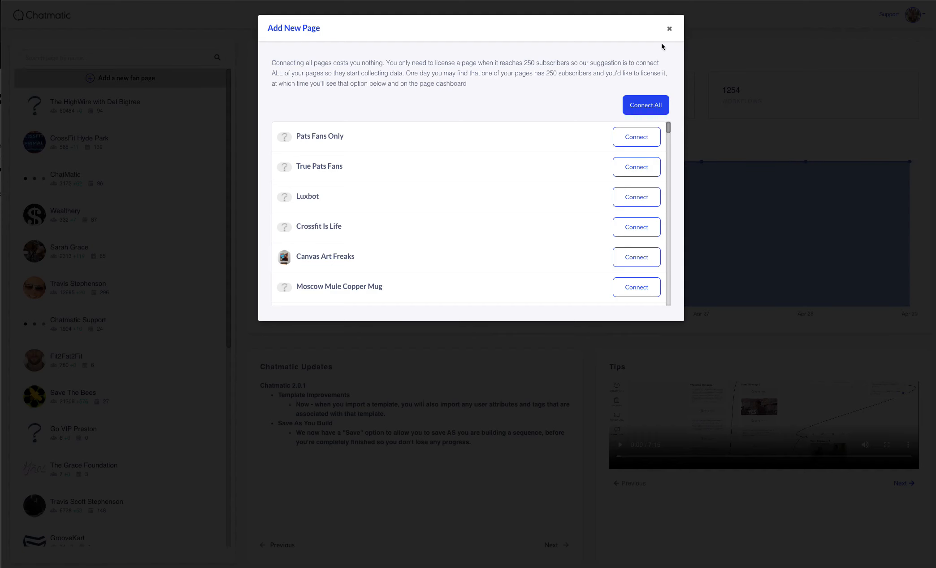
{"action": "left_click", "coordinate": [669, 29]}
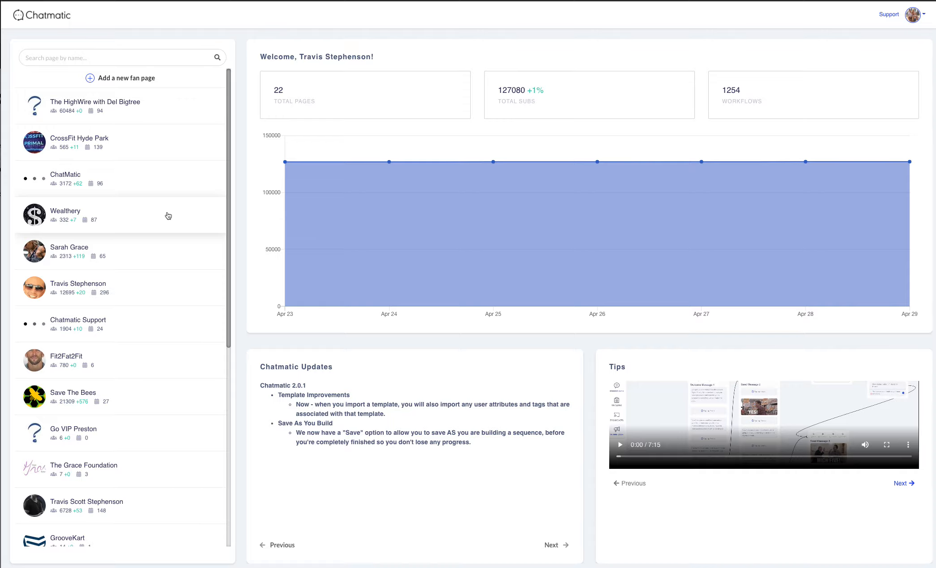
Open the account owner's fan page listed just above GrooveKart and create a new blank workflow.
{"action": "scroll", "coordinate": [168, 216], "scroll_direction": "down", "scroll_amount": 5}
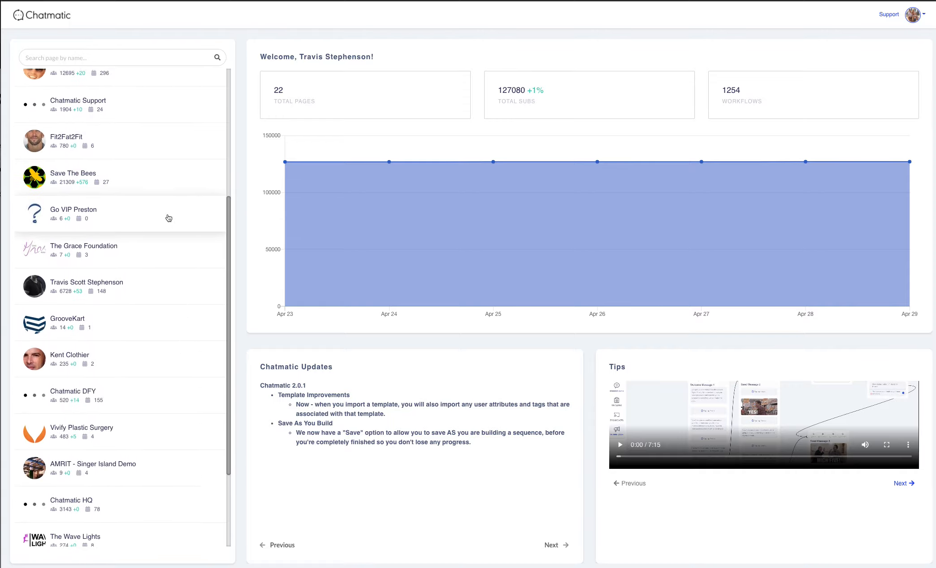
{"action": "left_click", "coordinate": [70, 286]}
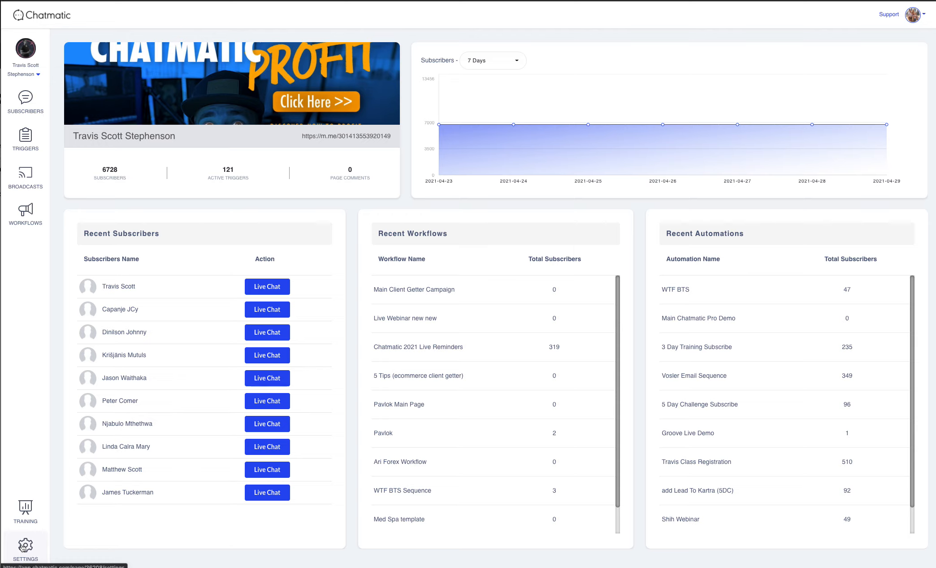
{"action": "left_click", "coordinate": [24, 220]}
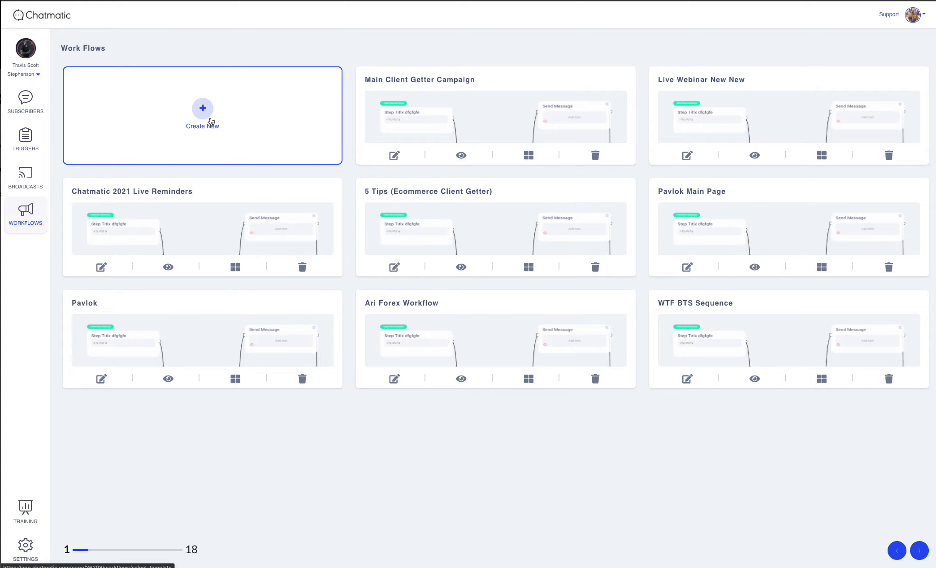
{"action": "left_click", "coordinate": [211, 121]}
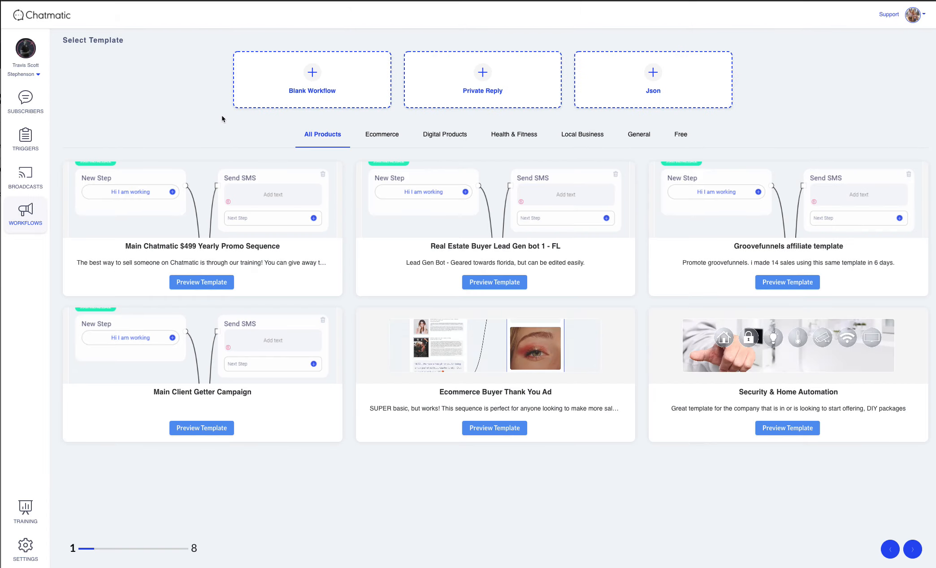
{"action": "left_click", "coordinate": [314, 85]}
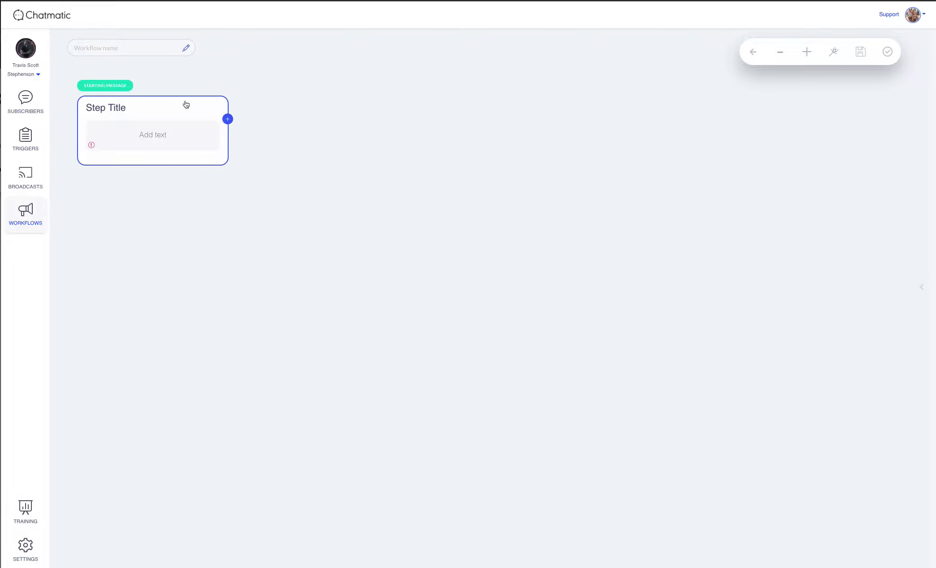
Name the workflow "Lead Gen Main" and open its starting message for editing.
{"action": "left_click", "coordinate": [128, 49]}
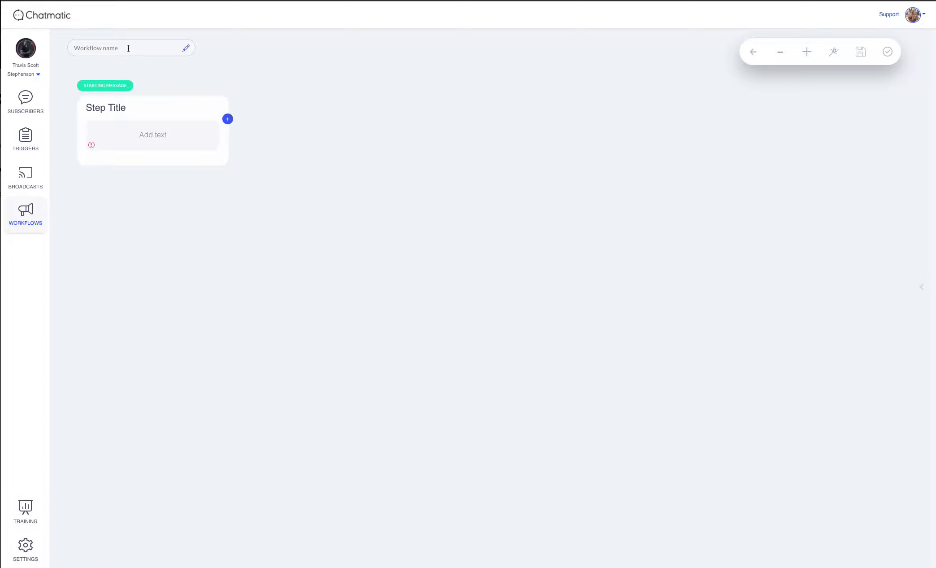
{"action": "type", "text": "Lead Gen Main"}
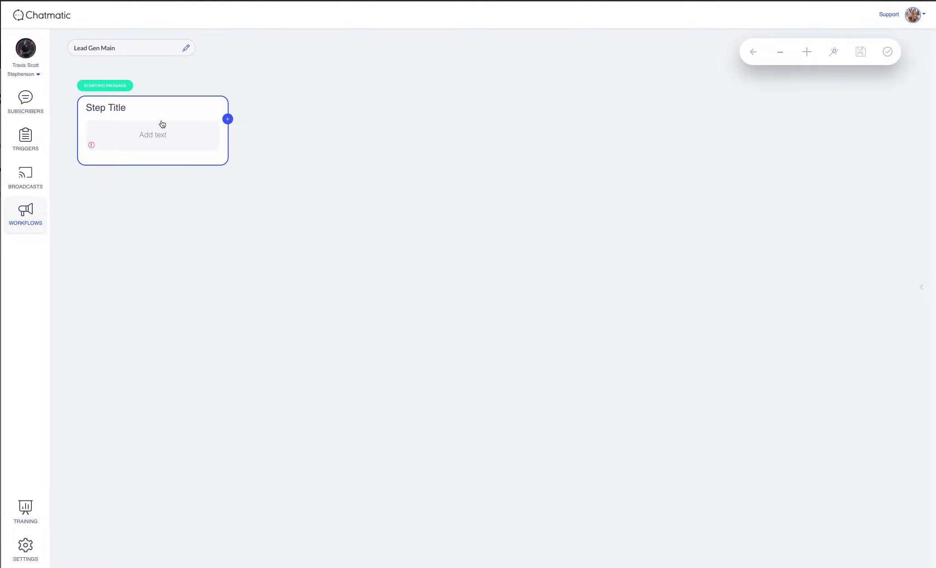
{"action": "left_click", "coordinate": [183, 119]}
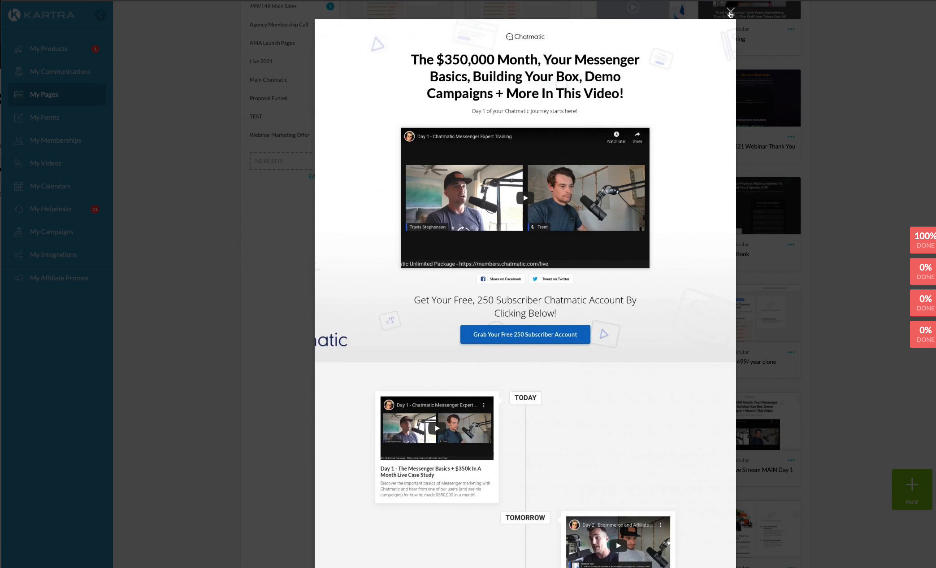
Switch to Kartra and preview the Chatmatic 499 Main Sales Page, reading through its headline, membership features and testimonials.
{"action": "left_click", "coordinate": [730, 12]}
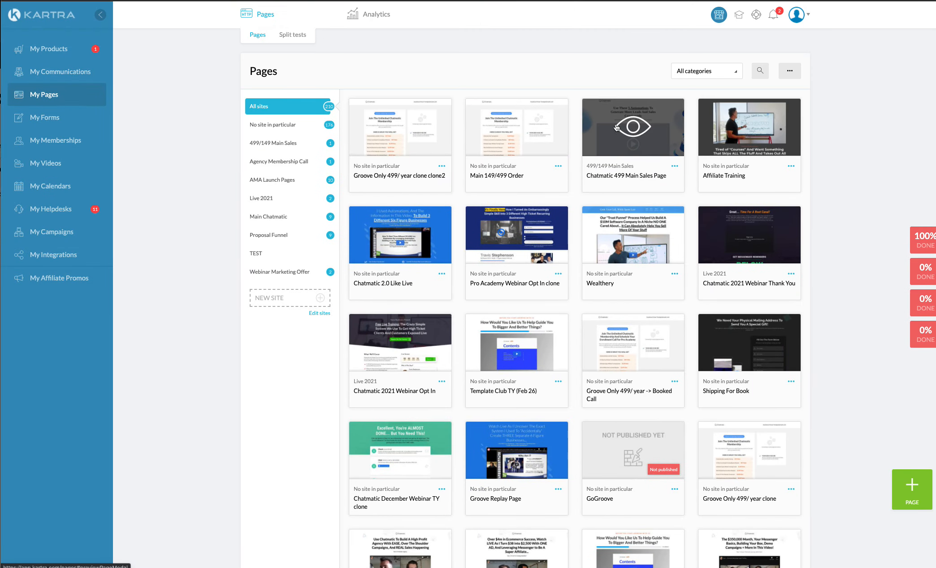
{"action": "left_click", "coordinate": [617, 128]}
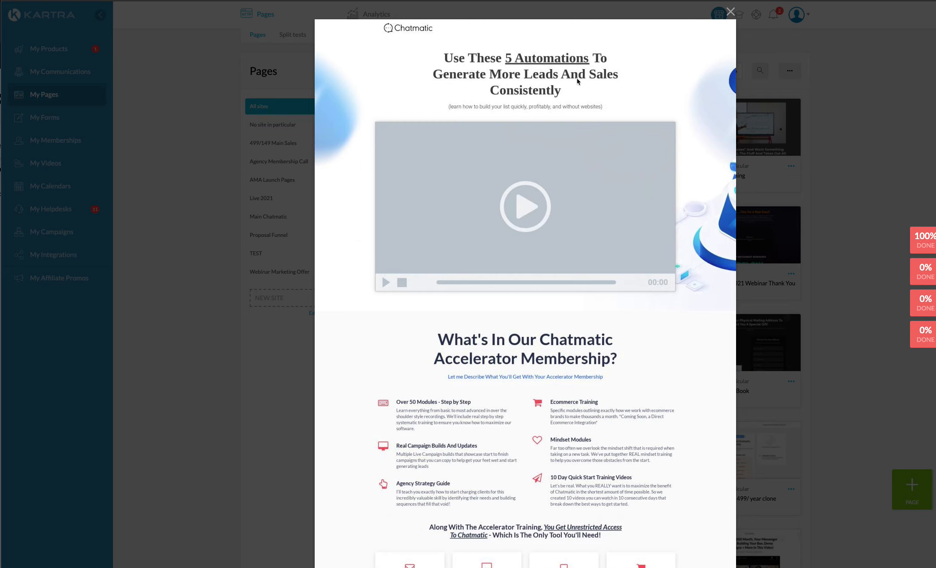
{"action": "scroll", "coordinate": [578, 83], "scroll_direction": "down", "scroll_amount": 3}
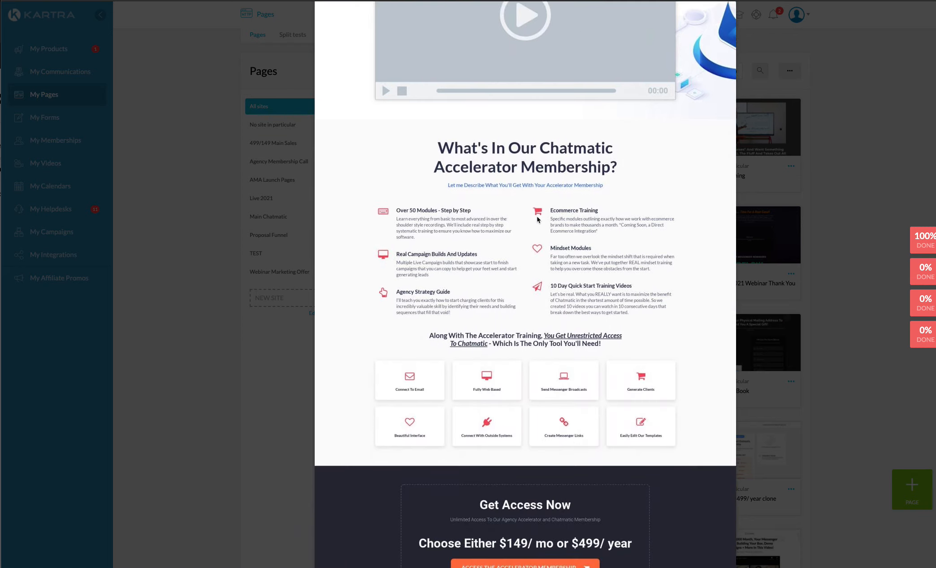
{"action": "scroll", "coordinate": [538, 220], "scroll_direction": "down", "scroll_amount": 9}
{"action": "scroll", "coordinate": [538, 220], "scroll_direction": "down", "scroll_amount": 9}
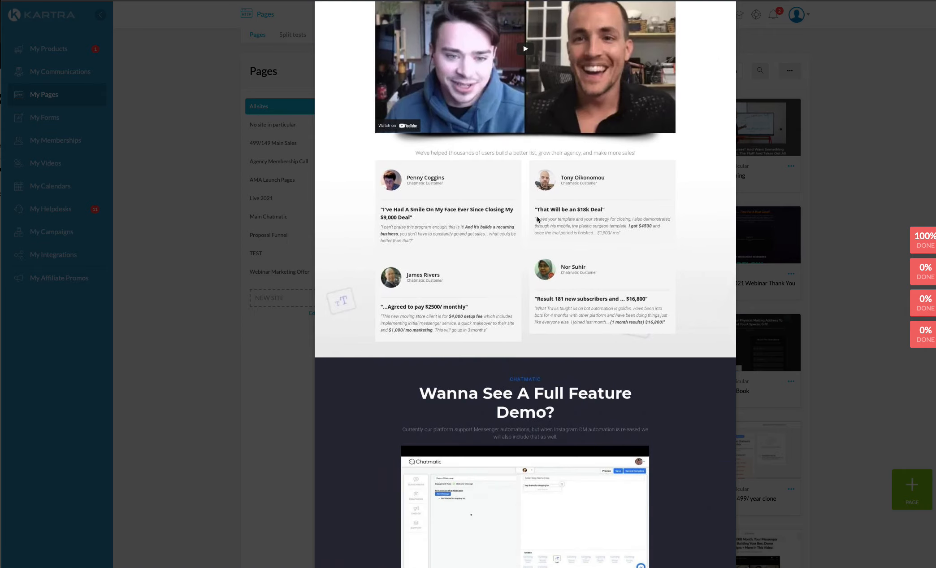
{"action": "scroll", "coordinate": [537, 220], "scroll_direction": "up", "scroll_amount": 20}
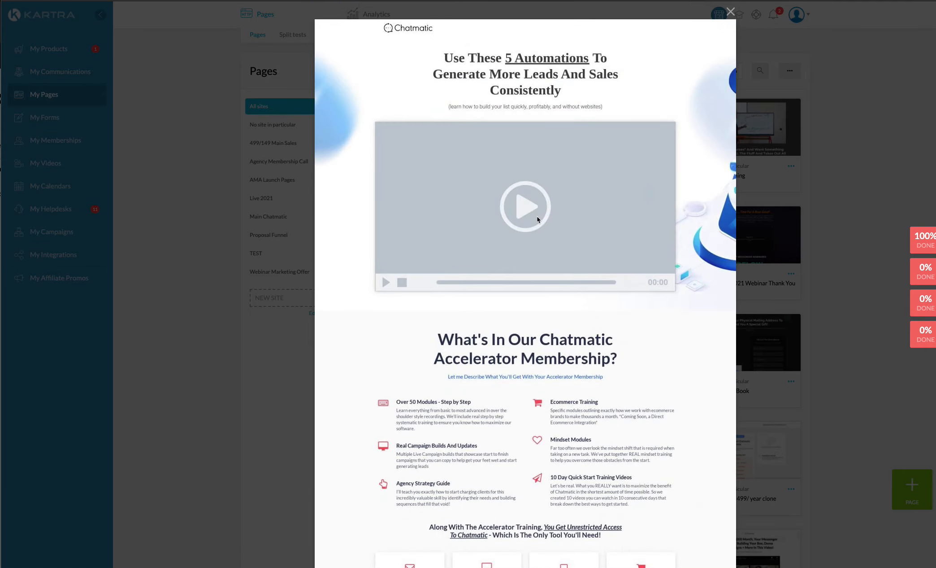
{"action": "scroll", "coordinate": [538, 218], "scroll_direction": "down", "scroll_amount": 1}
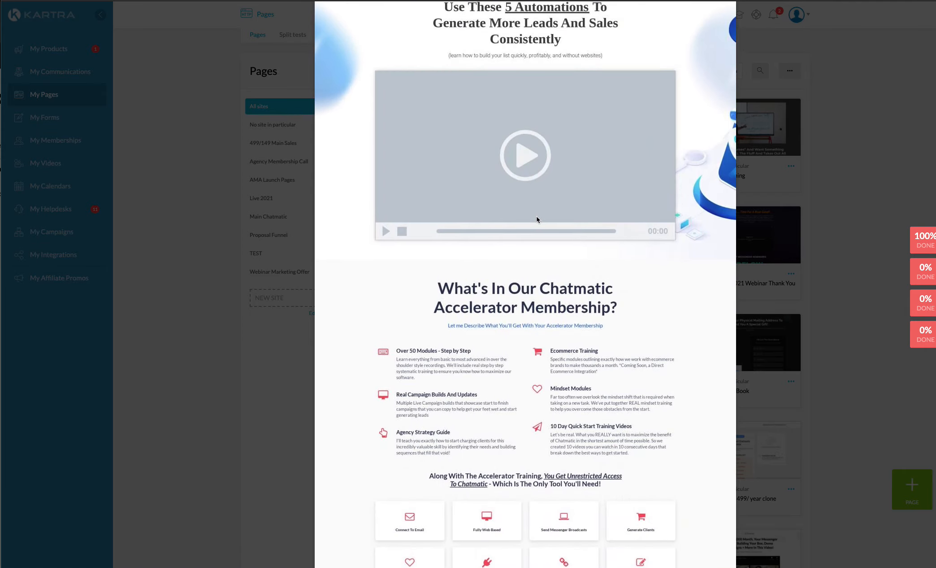
{"action": "scroll", "coordinate": [529, 188], "scroll_direction": "up", "scroll_amount": 1}
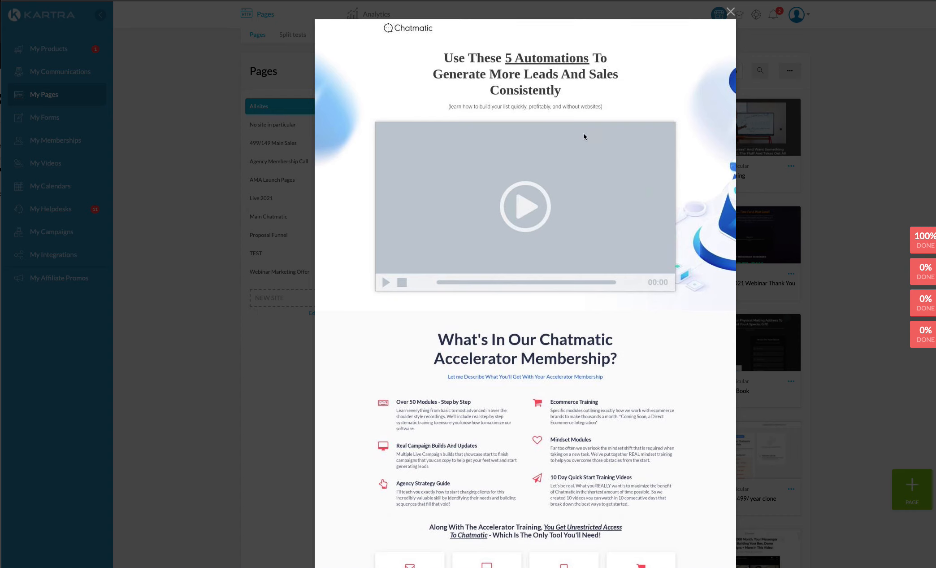
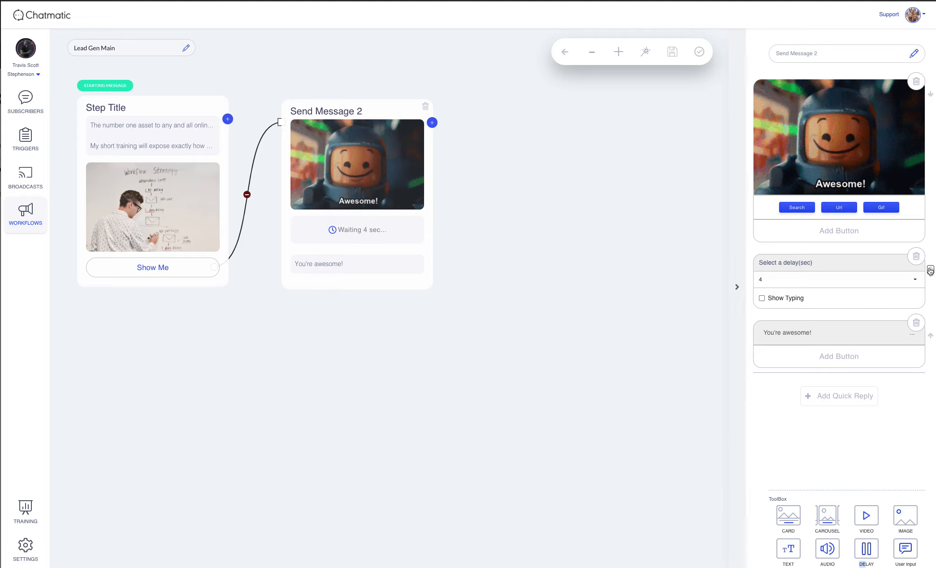
Move the delay in Send Message 2 above the Awesome GIF, and set it to 2 seconds with Show Typing enabled.
{"action": "left_click", "coordinate": [931, 269]}
{"action": "left_click", "coordinate": [777, 122]}
{"action": "left_click", "coordinate": [774, 108]}
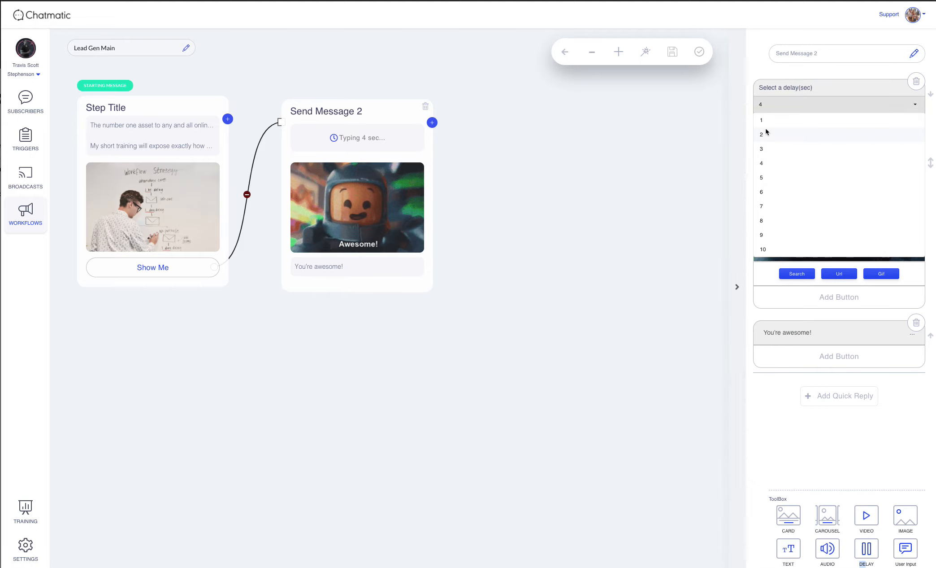
{"action": "left_click", "coordinate": [765, 132]}
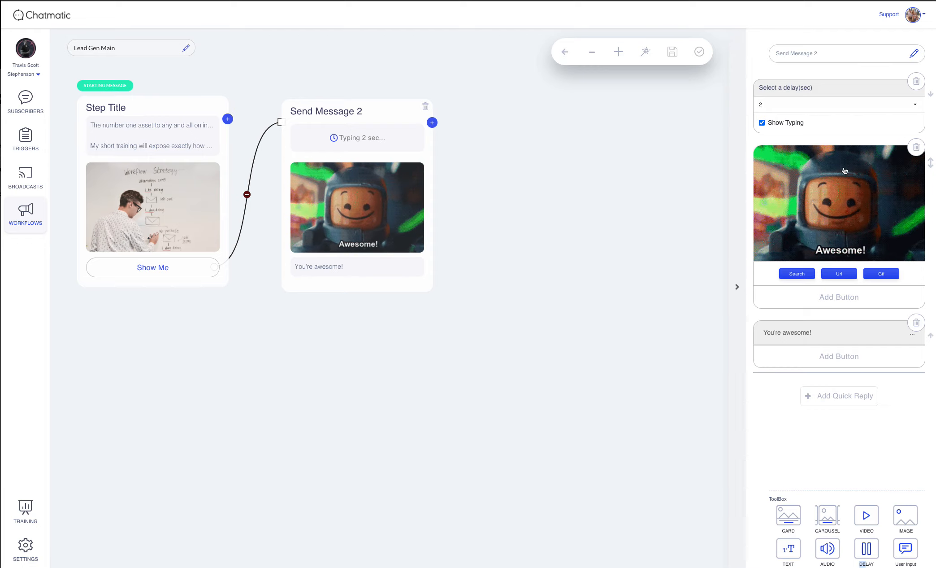
Extend the Send Message 2 text after "You're awesome!" with "This training is just about an hour long and walks you through our 5 best".
{"action": "left_click", "coordinate": [821, 332]}
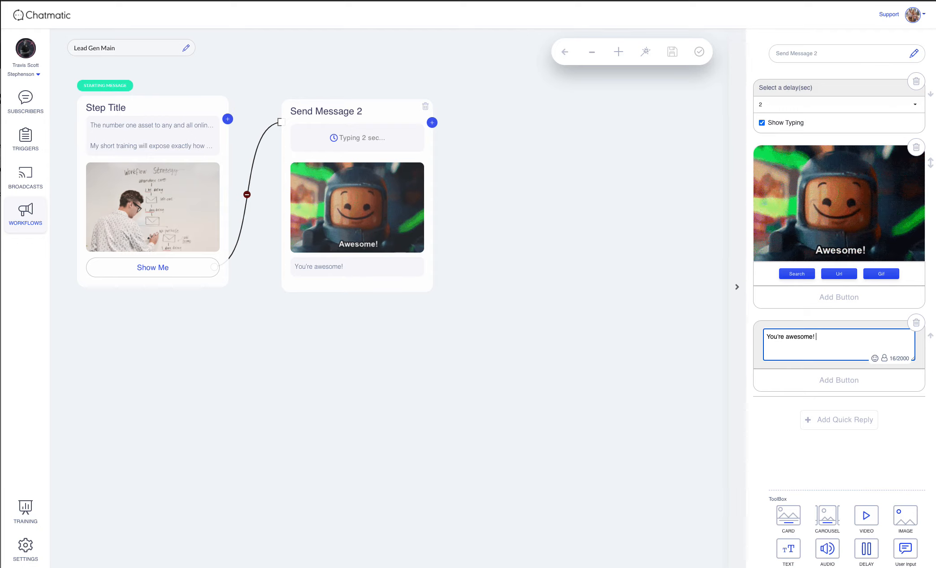
{"action": "type", "text": "This trainin"}
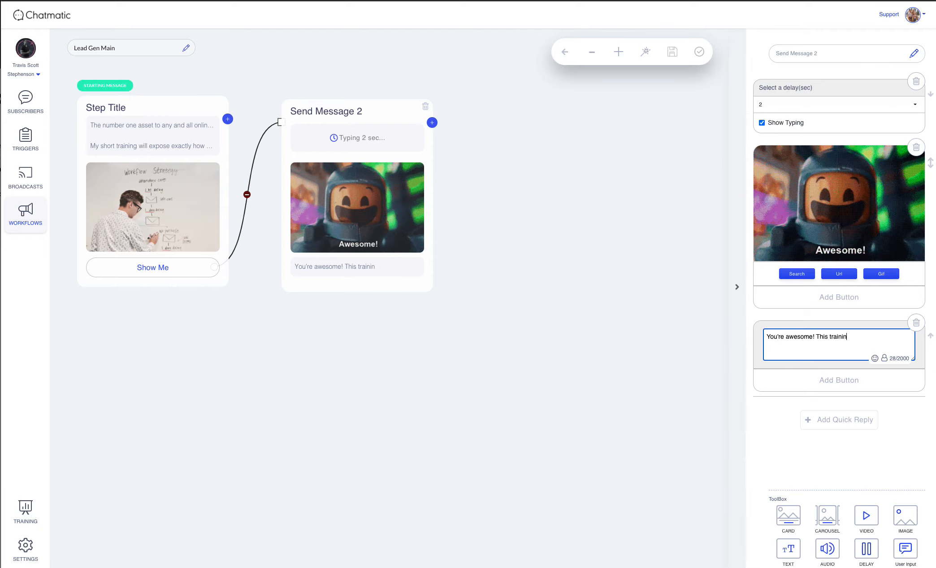
{"action": "type", "text": "g is j"}
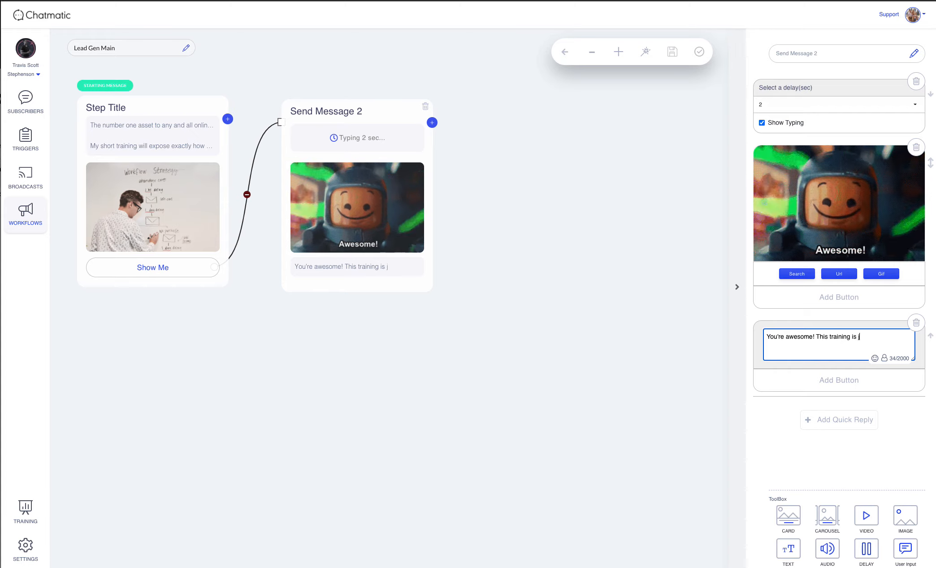
{"action": "type", "text": "ust about an hour long and watc"}
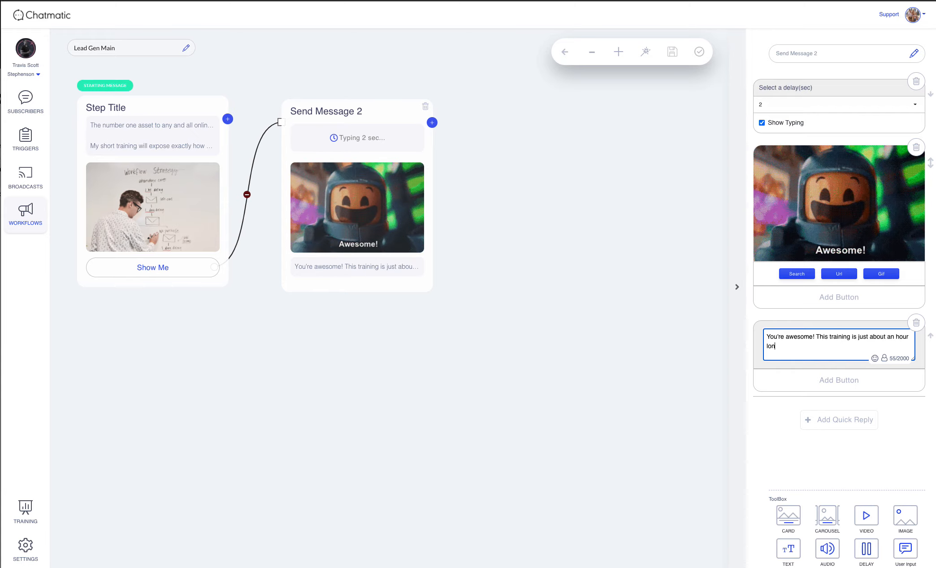
{"action": "key", "text": "BackSpace"}
{"action": "key", "text": "BackSpace"}
{"action": "type", "text": "l"}
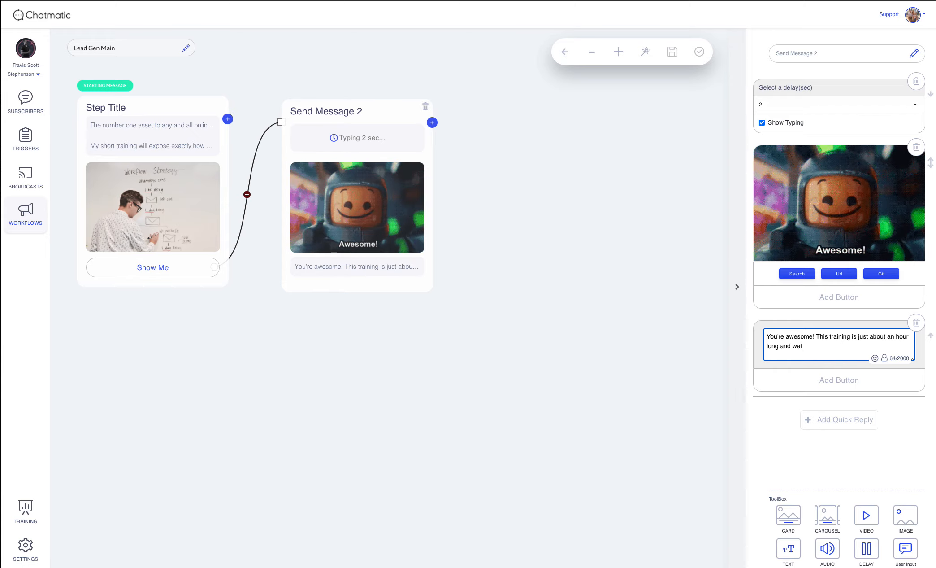
{"action": "type", "text": "ks you throu"}
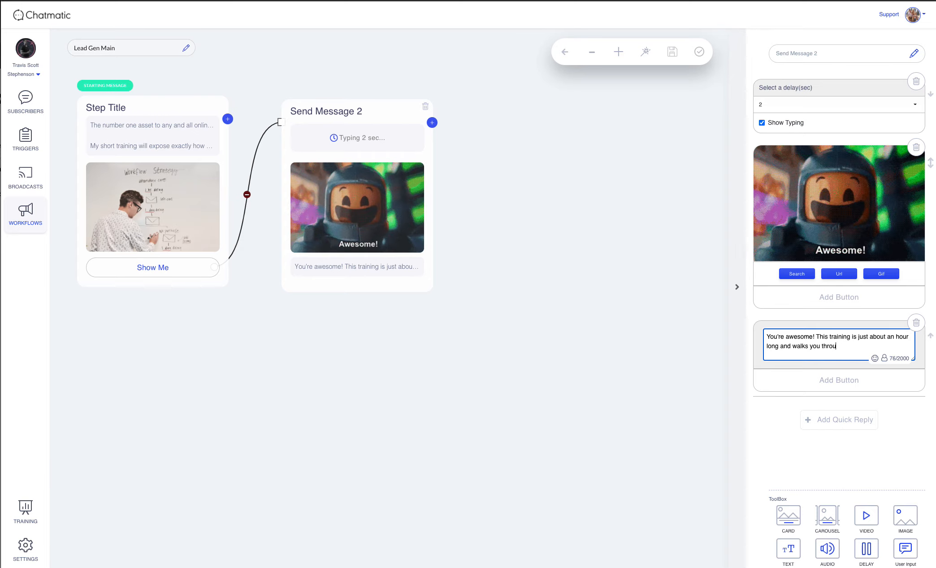
{"action": "type", "text": "gh our 5 best "}
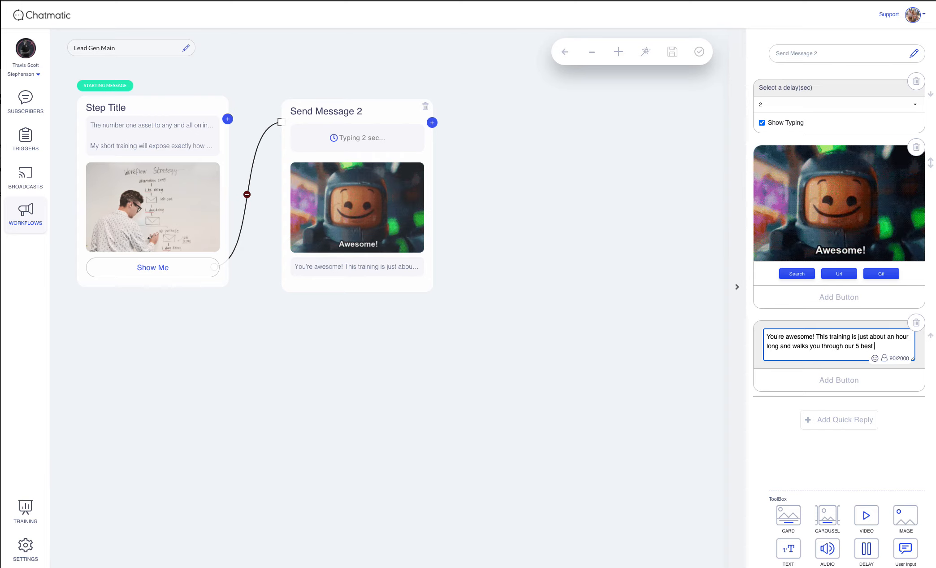
Finish the opening sentence with "campaigns for building your list and monetizing it with Chatmatic." and leave a blank line below it.
{"action": "type", "text": "campaigns for building y"}
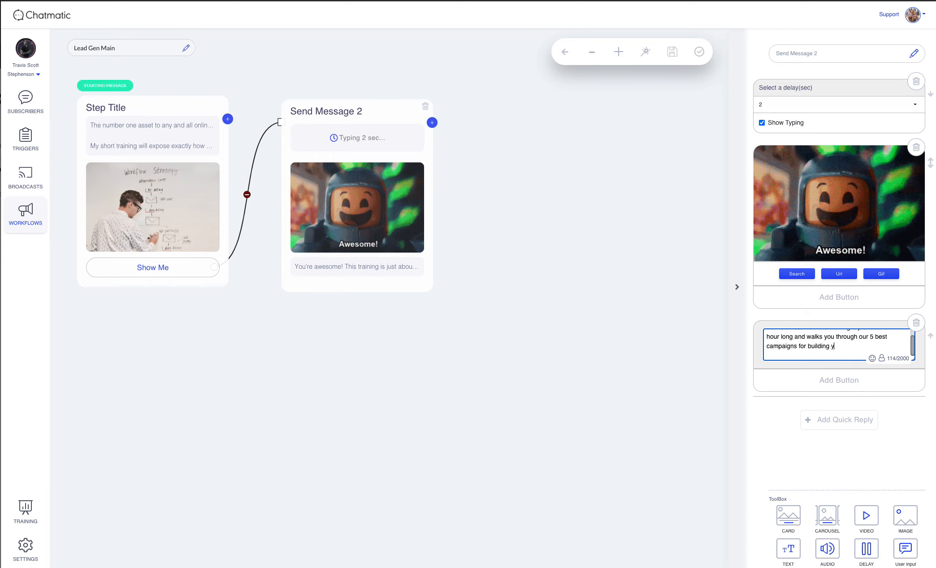
{"action": "type", "text": "our list and monetiz"}
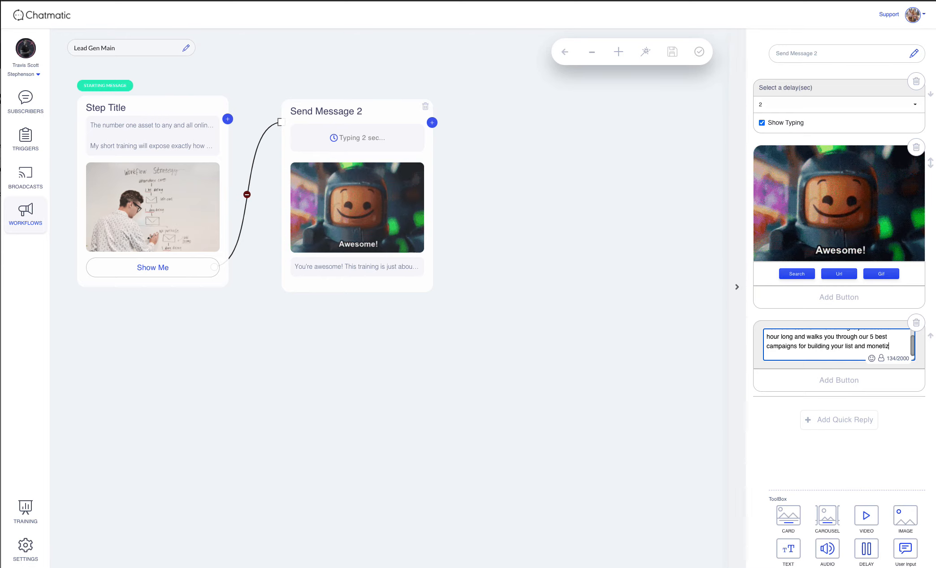
{"action": "type", "text": "ing it with"}
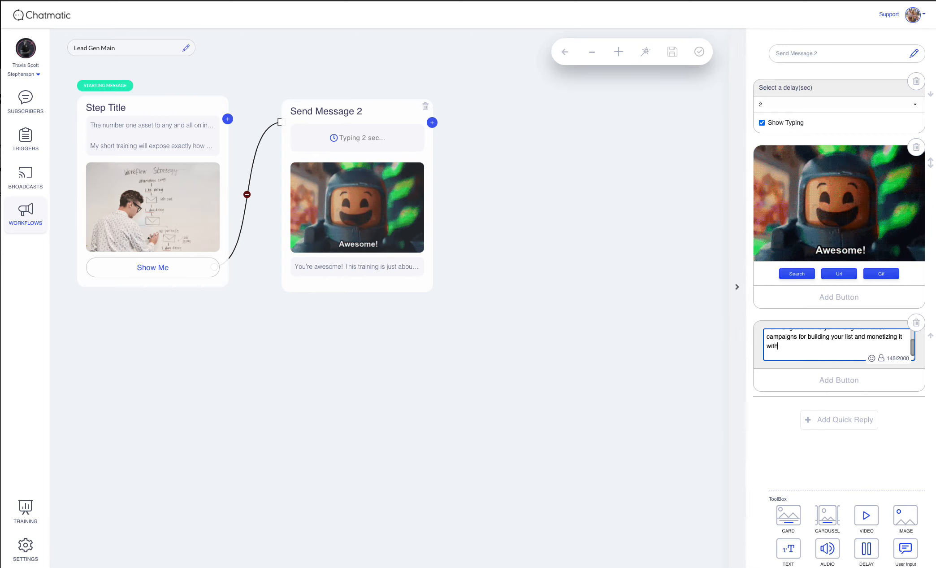
{"action": "type", "text": " Chatmati.."}
{"action": "key", "text": "Return"}
{"action": "key", "text": "Return"}
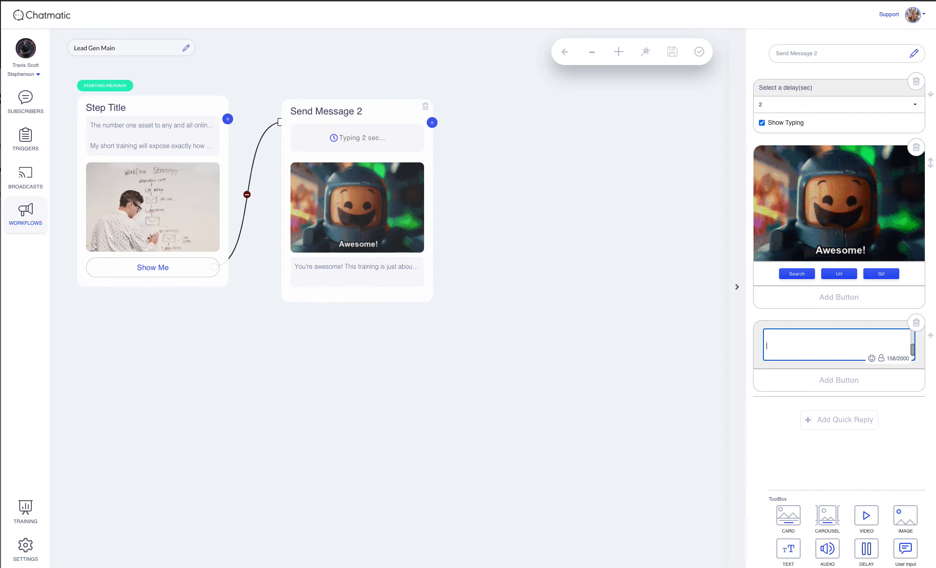
Add the second paragraph "You'll see ACTUAL campaigns and real breakdowns as to why they work." followed by a blank line.
{"action": "type", "text": "You'll see AC"}
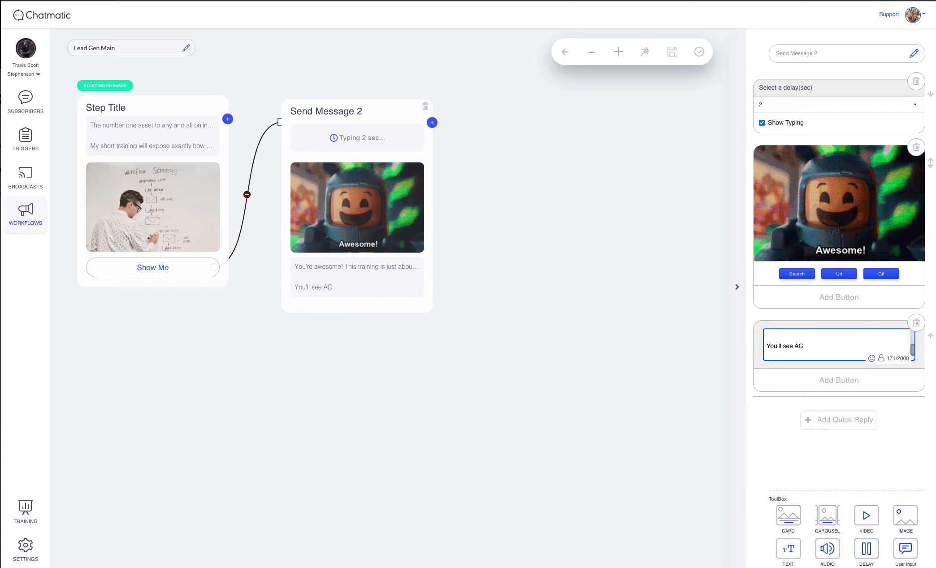
{"action": "type", "text": "TUAL campaigns "}
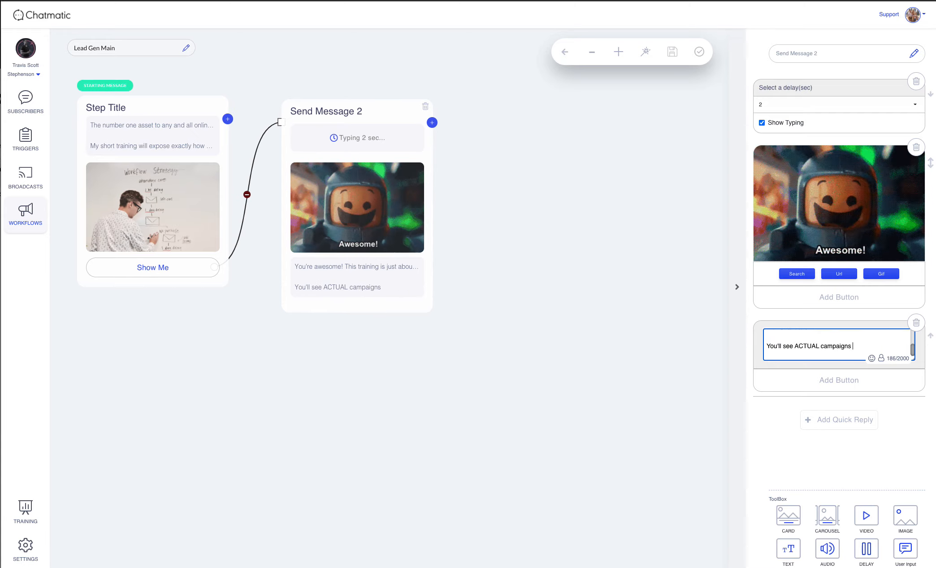
{"action": "type", "text": "and real breakdow"}
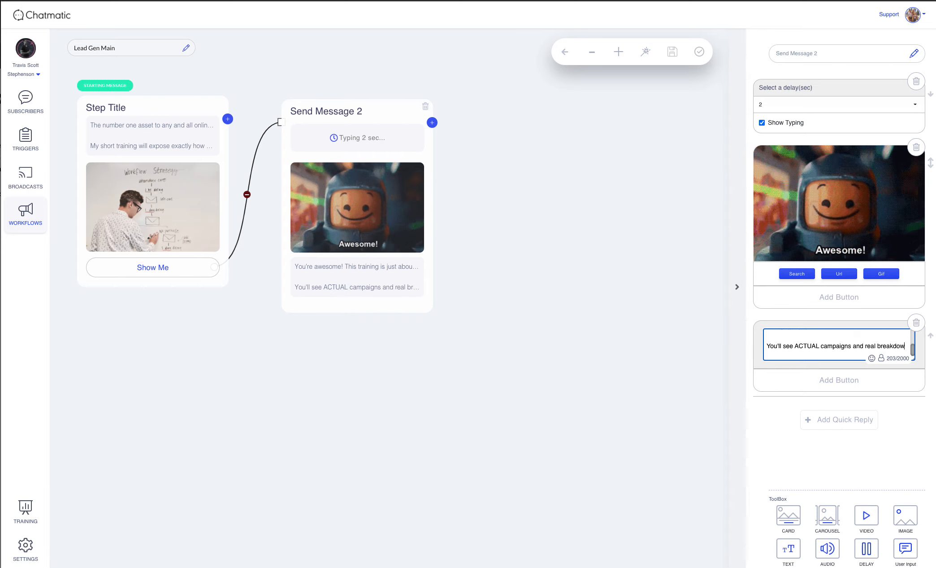
{"action": "type", "text": "ns as to "}
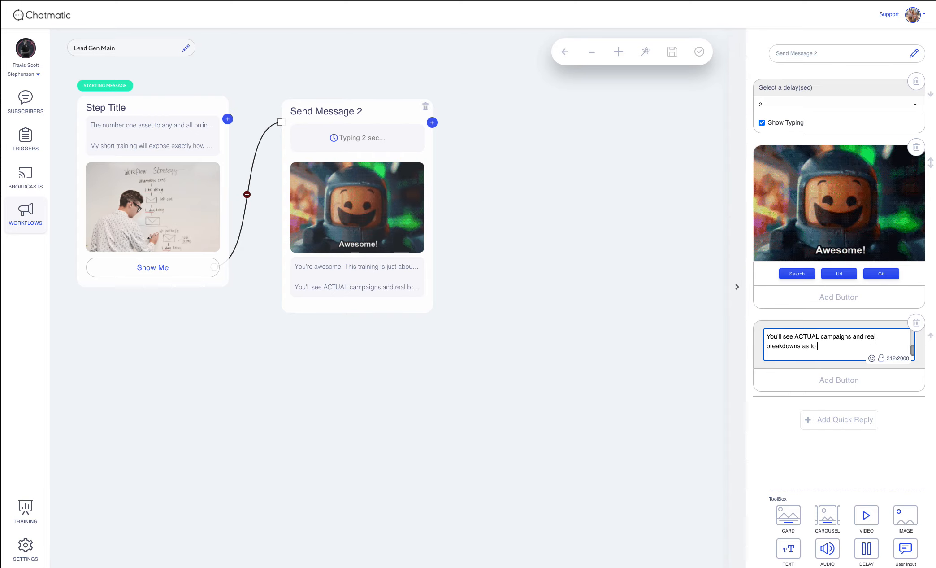
{"action": "type", "text": "why they work!"}
{"action": "key", "text": "Return"}
{"action": "key", "text": "Return"}
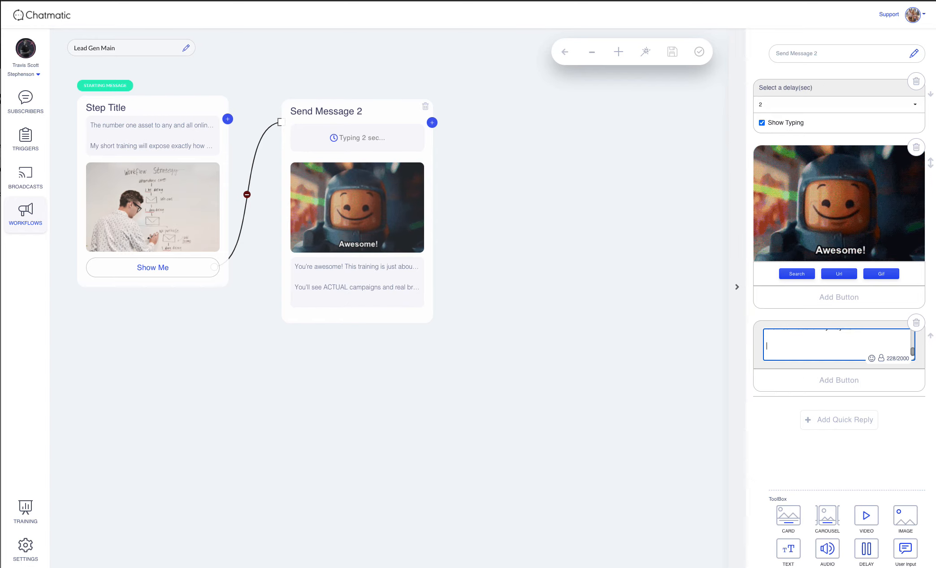
Add the paragraph "These campaigns work whether you have an existing business, or you want to start an agency offering this as a service.".
{"action": "type", "text": "These camapgisn"}
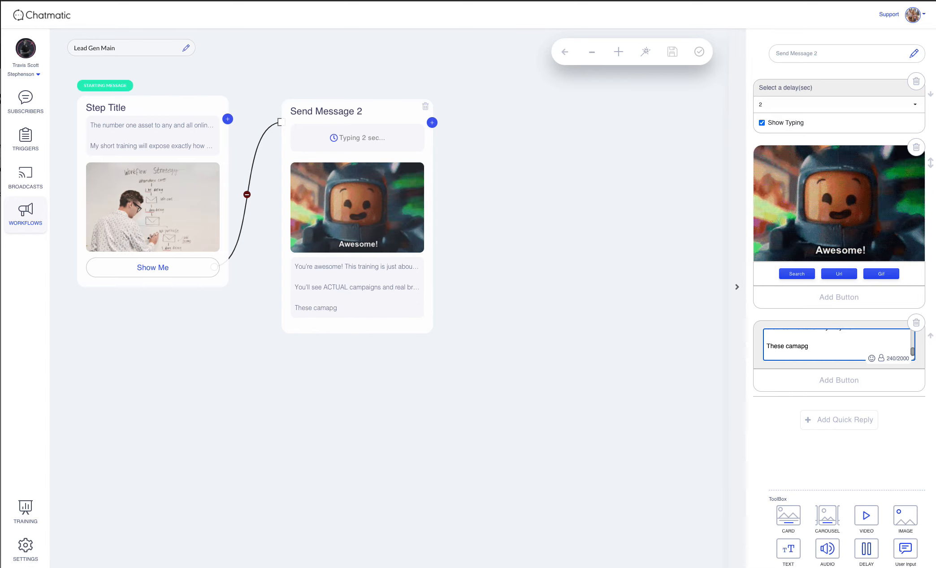
{"action": "key", "text": "BackSpace"}
{"action": "key", "text": "BackSpace"}
{"action": "key", "text": "BackSpace"}
{"action": "type", "text": "paigns for"}
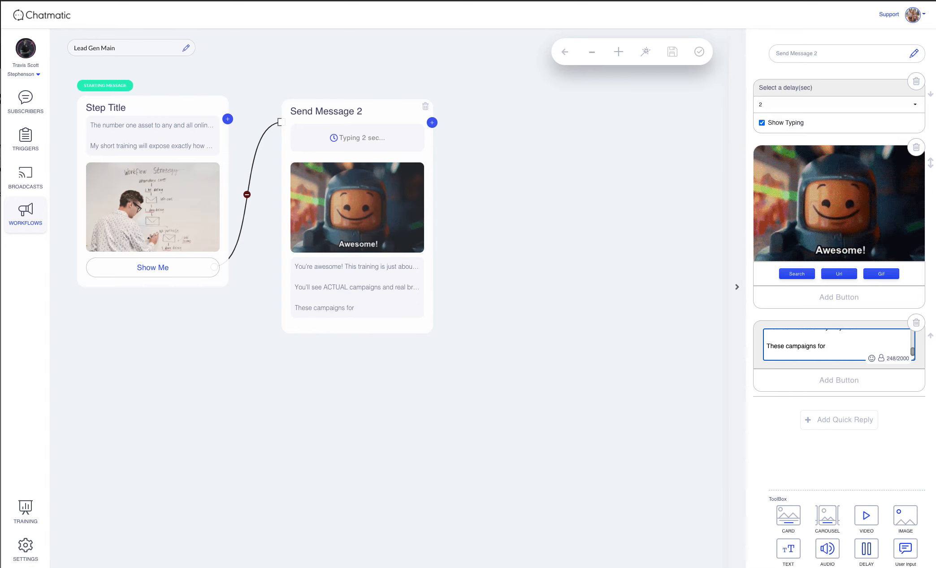
{"action": "key", "text": "BackSpace"}
{"action": "key", "text": "BackSpace"}
{"action": "key", "text": "BackSpace"}
{"action": "type", "text": "work"}
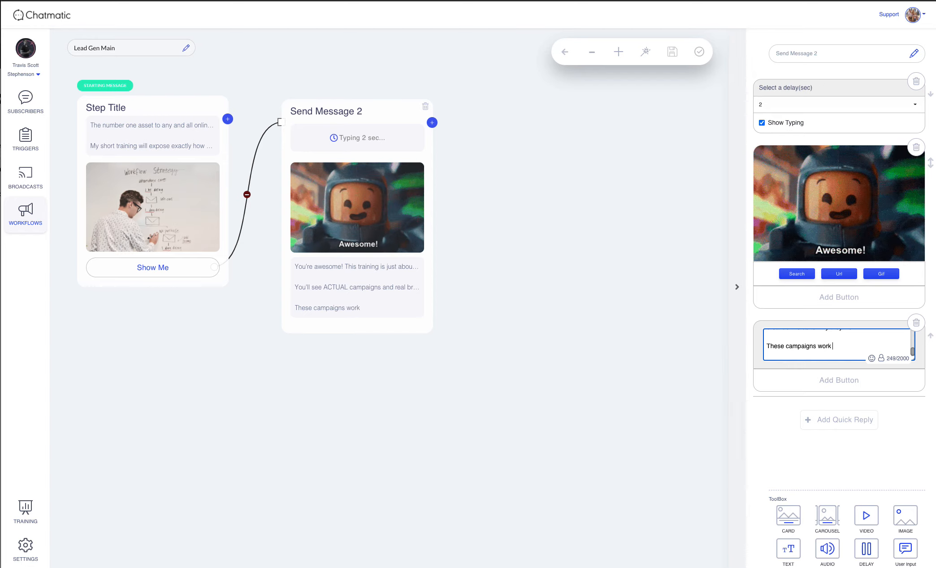
{"action": "type", "text": " whether you have a"}
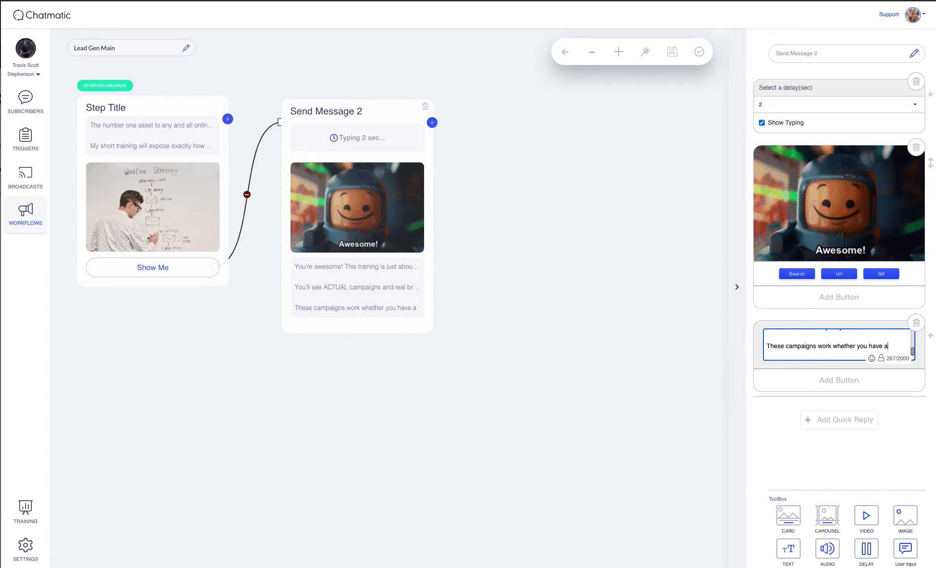
{"action": "type", "text": "n existing business,"}
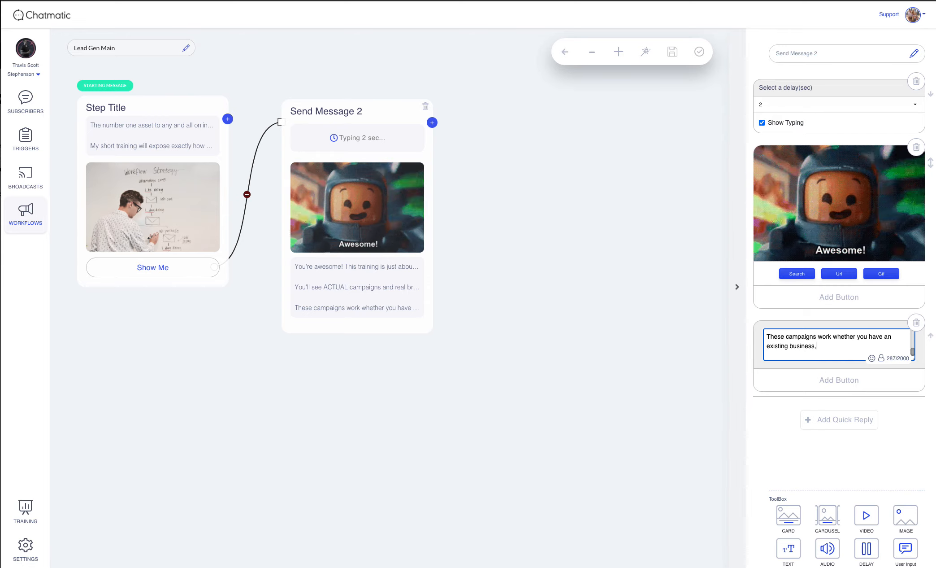
{"action": "type", "text": " or you want to sta"}
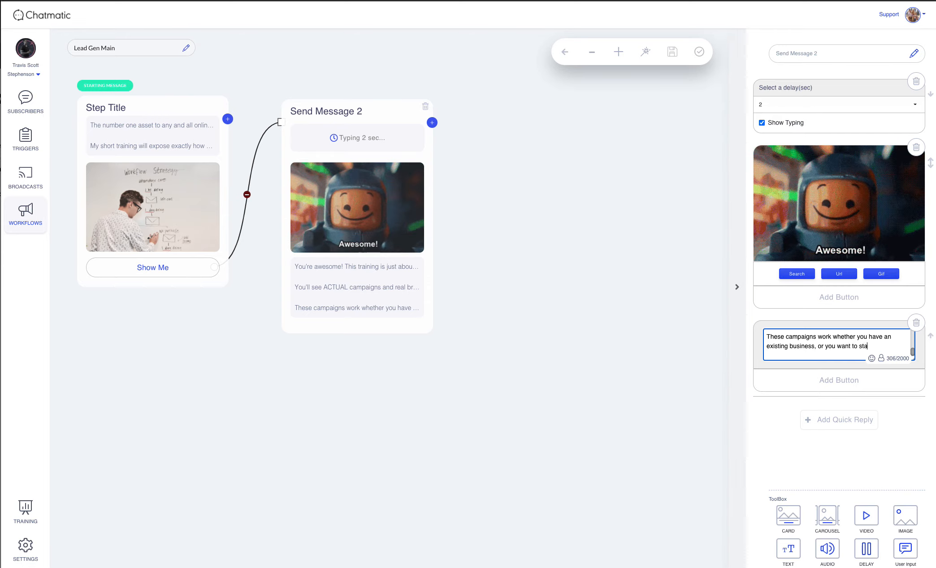
{"action": "type", "text": "rt an agency"}
{"action": "type", "text": " o"}
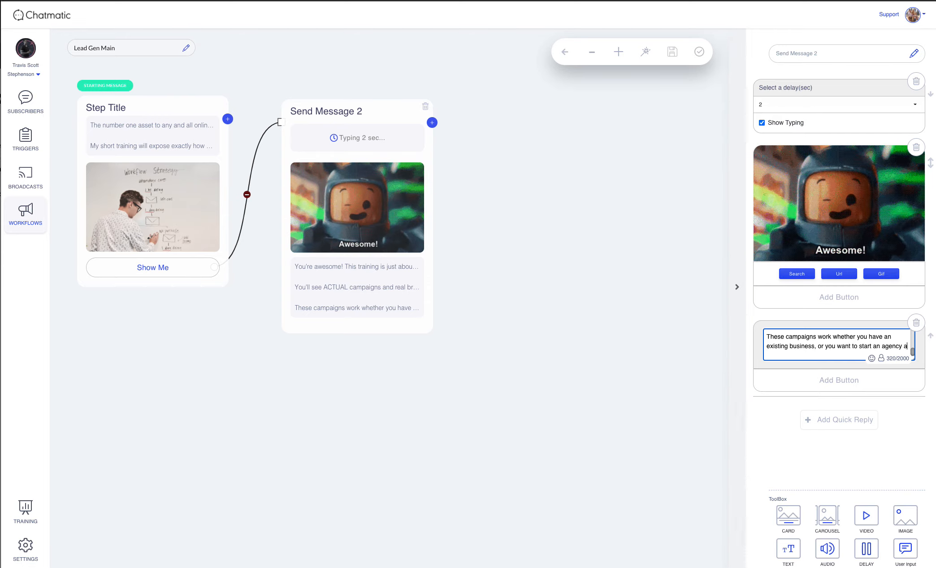
{"action": "type", "text": "ffering this as a s"}
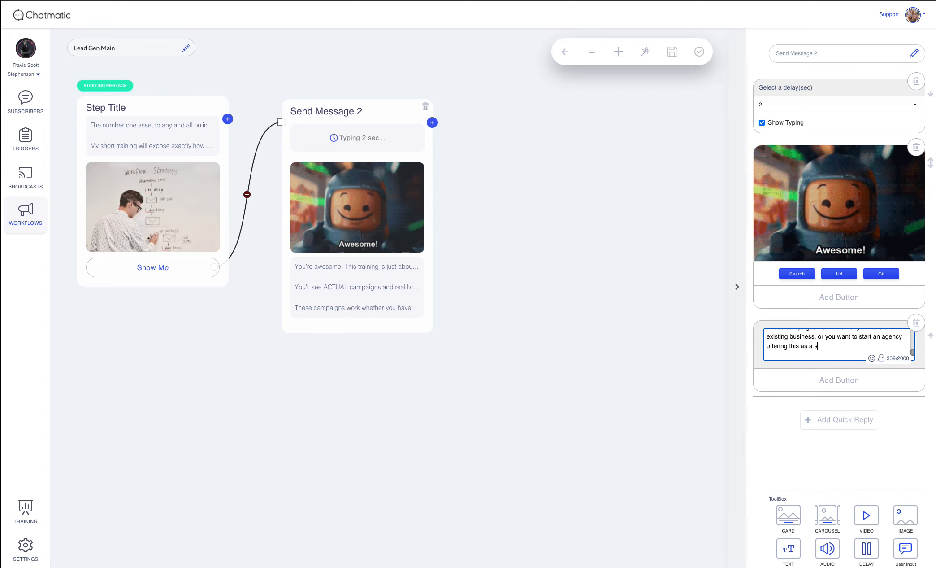
{"action": "type", "text": "ervice."}
{"action": "key", "text": "Return"}
{"action": "key", "text": "Return"}
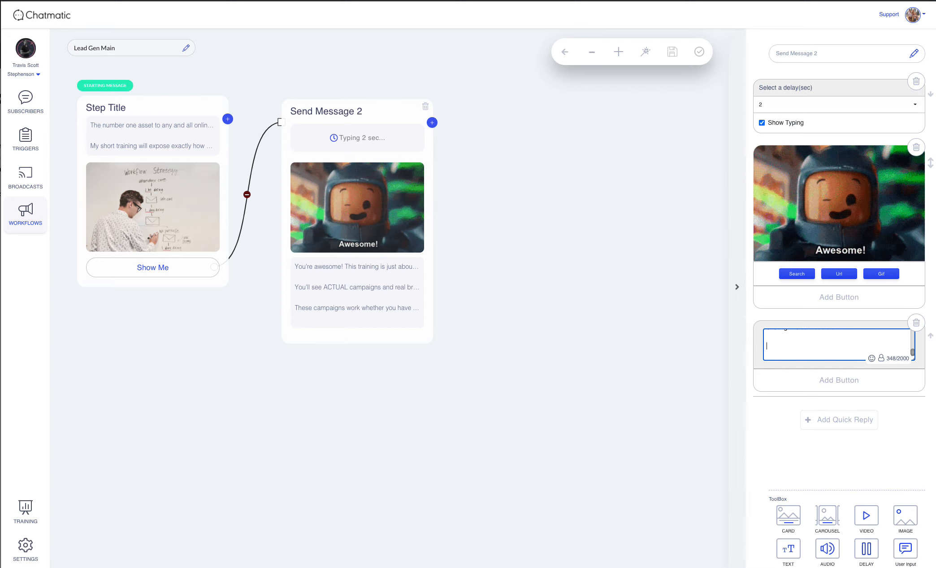
Add the paragraph "All you have to do now is confirm your email address for me below, and I'll get you the link to the entire training!".
{"action": "type", "text": "All you "}
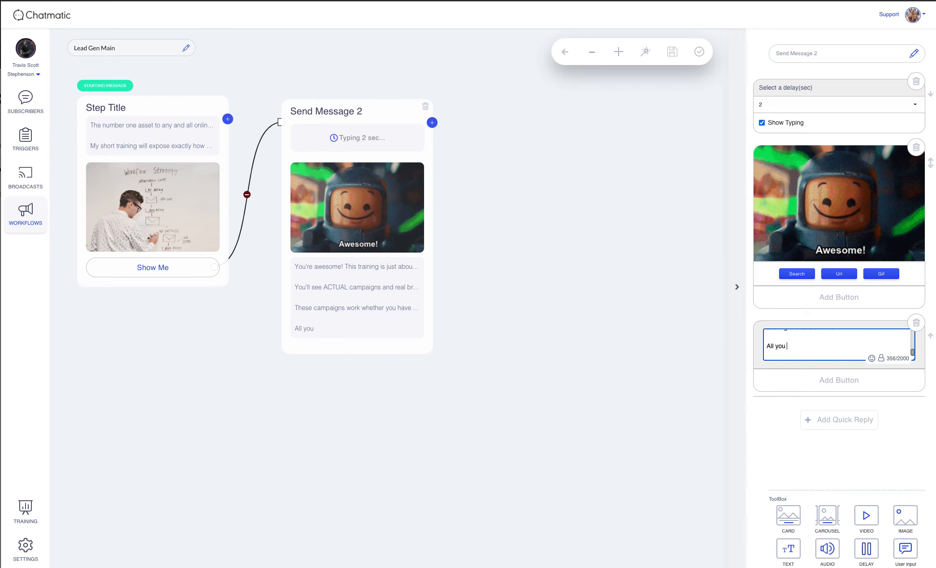
{"action": "type", "text": "have to do now"}
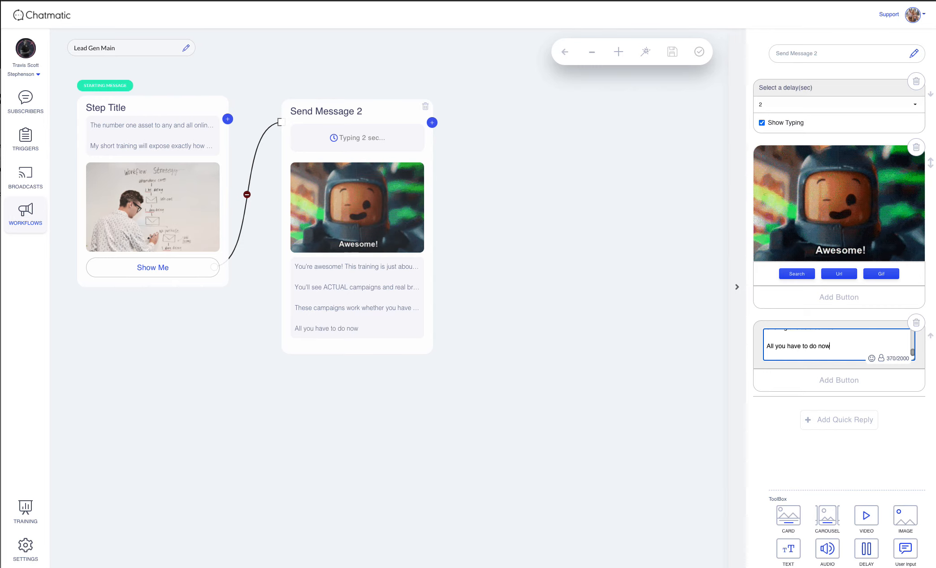
{"action": "type", "text": " is confirm you"}
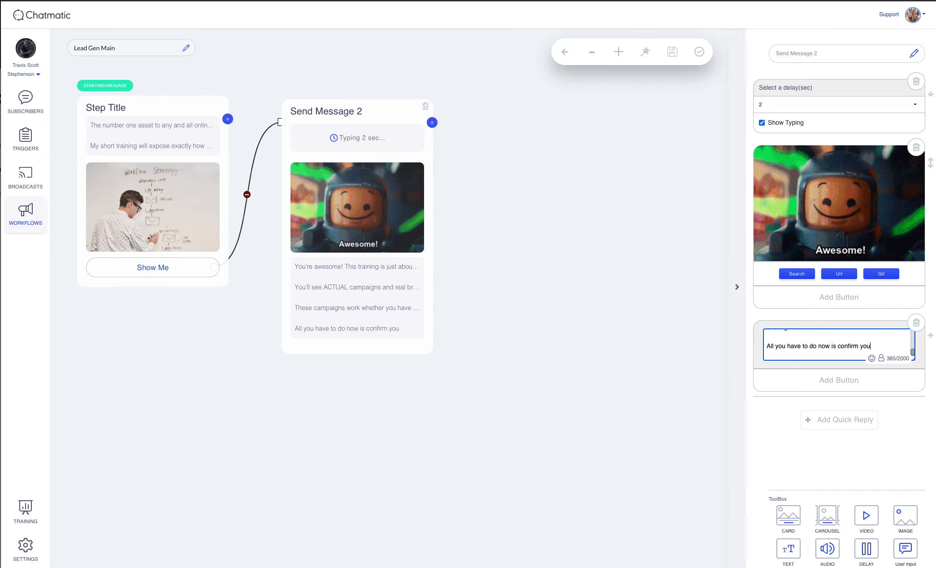
{"action": "type", "text": "r email address for"}
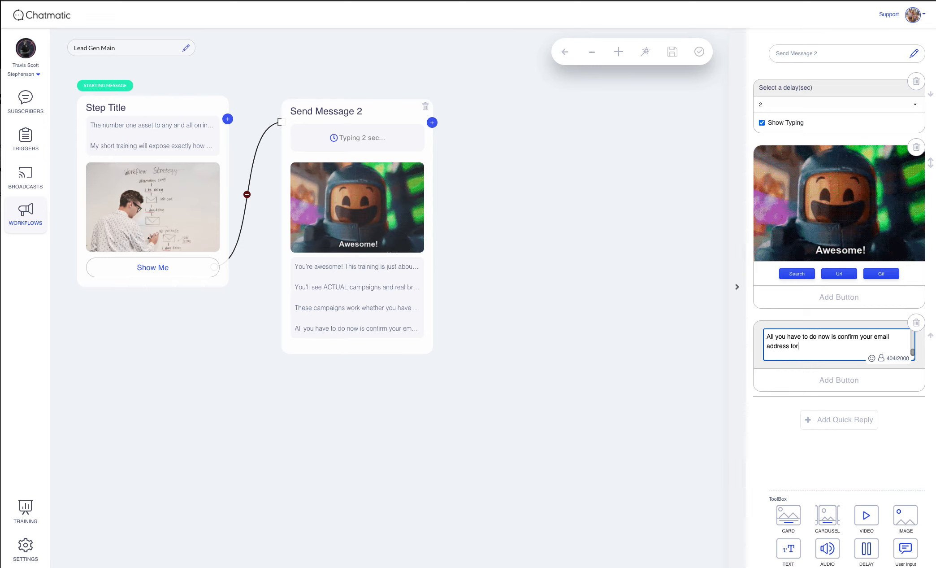
{"action": "type", "text": " me below, and I'll g"}
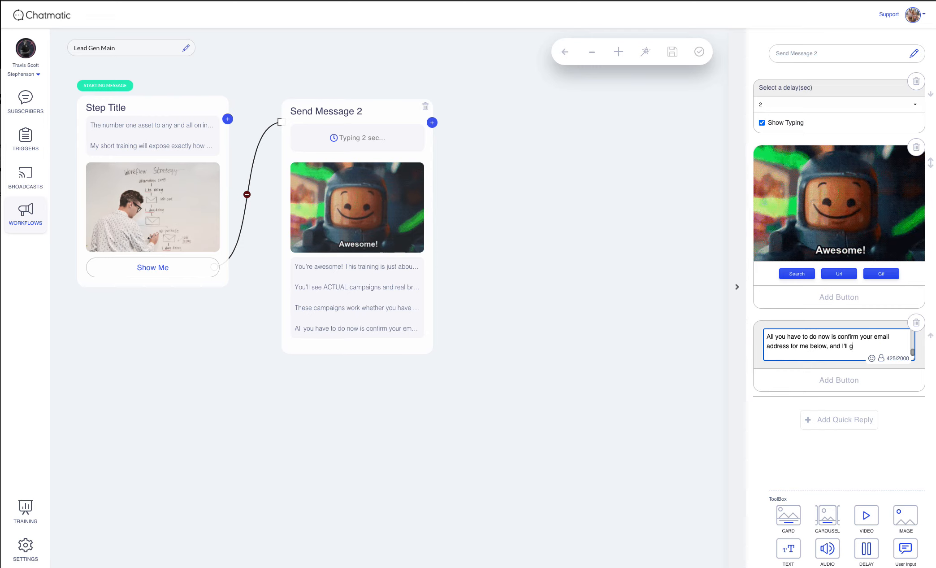
{"action": "type", "text": "et you the link to the entire training!"}
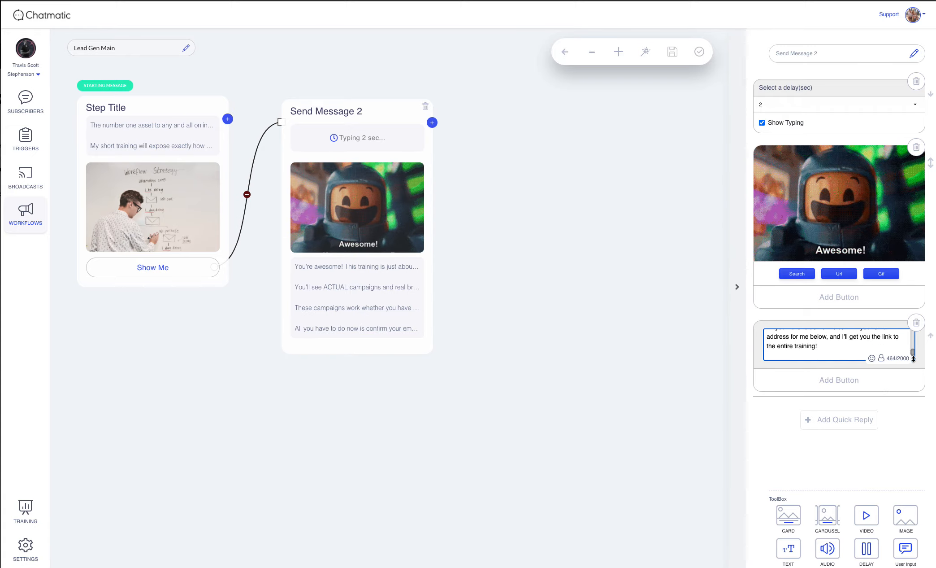
Enlarge the message text box, then insert a pointing-down emoji at the end of the text and an envelope emoji before "email".
{"action": "left_click_drag", "start_coordinate": [914, 358], "coordinate": [924, 500]}
{"action": "scroll", "coordinate": [929, 392], "scroll_direction": "down", "scroll_amount": 3}
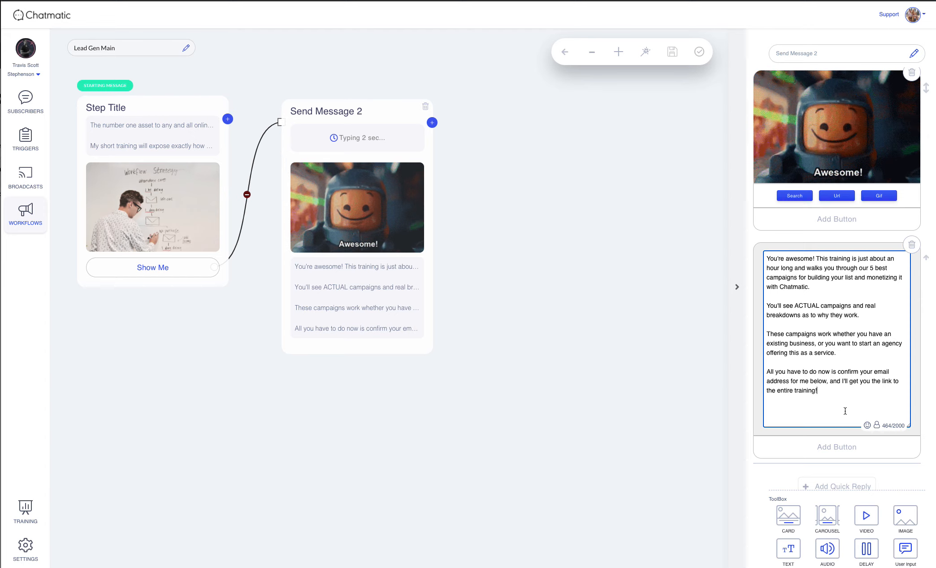
{"action": "left_click", "coordinate": [868, 425]}
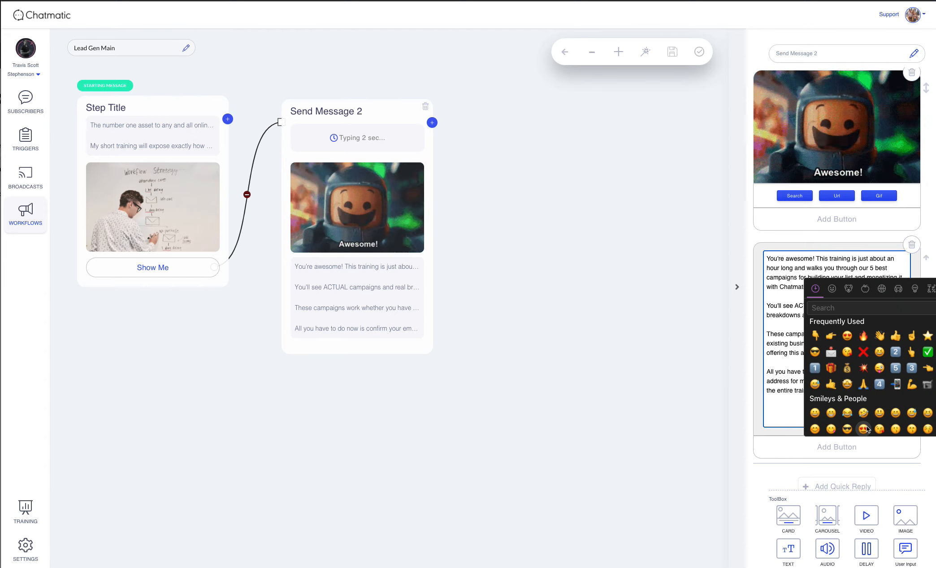
{"action": "left_click", "coordinate": [818, 336]}
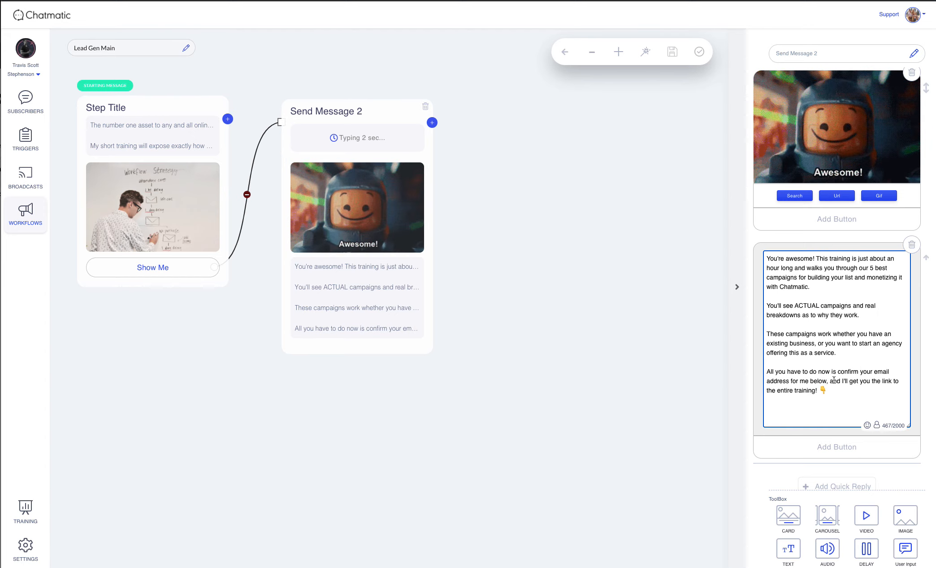
{"action": "left_click", "coordinate": [868, 425]}
{"action": "left_click", "coordinate": [831, 351]}
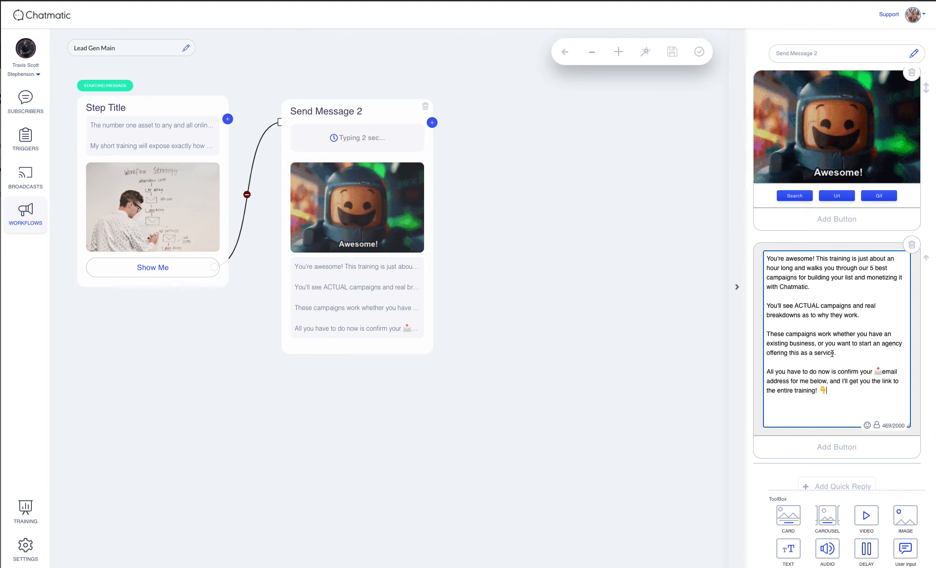
Add a space between the envelope emoji and "email", and put a fire emoji on each side of "ACTUAL".
{"action": "left_click", "coordinate": [883, 372]}
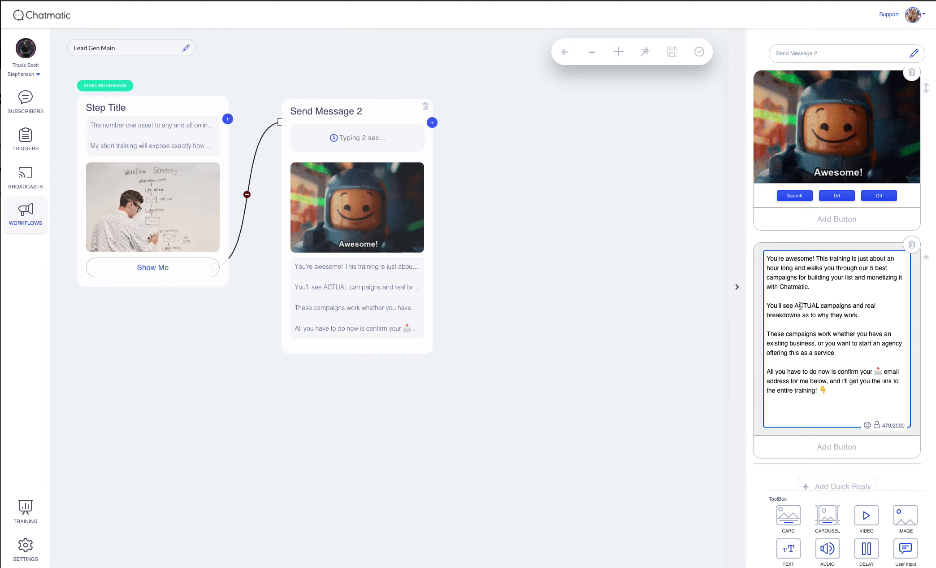
{"action": "left_click", "coordinate": [868, 425]}
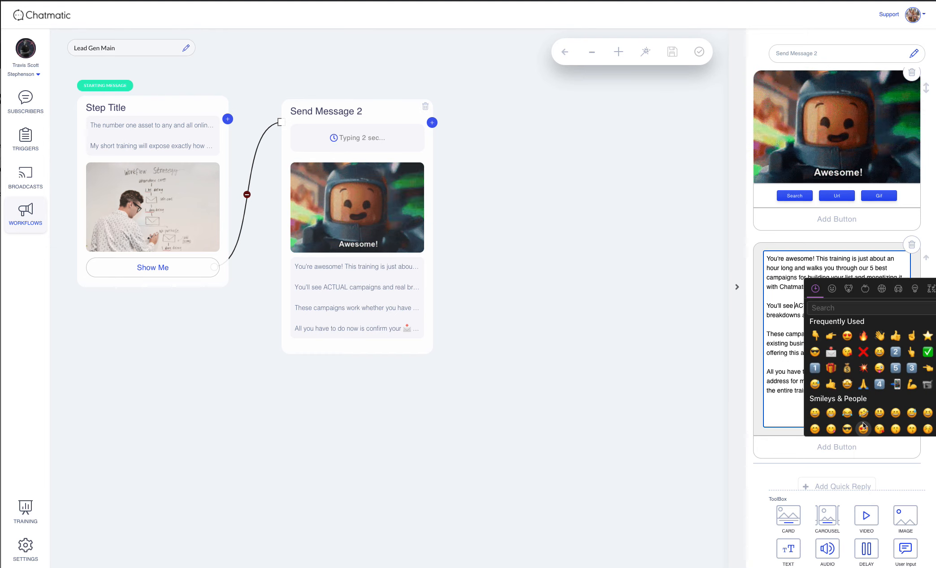
{"action": "left_click", "coordinate": [864, 337]}
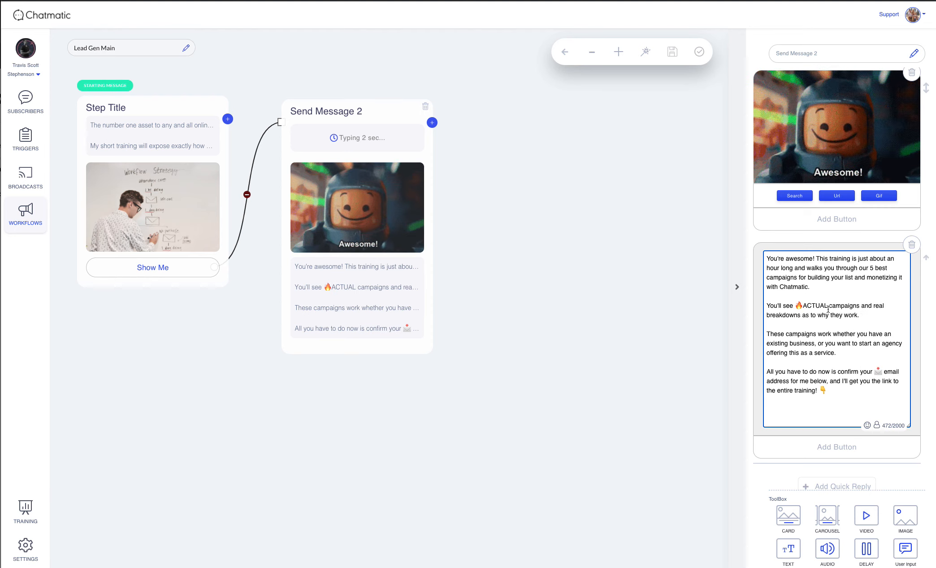
{"action": "left_click", "coordinate": [868, 425]}
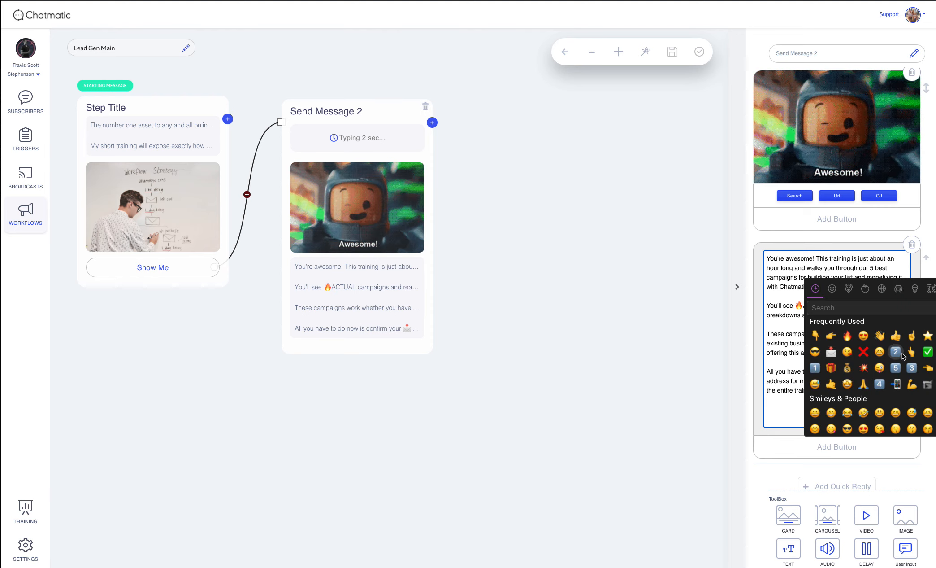
{"action": "left_click", "coordinate": [849, 338]}
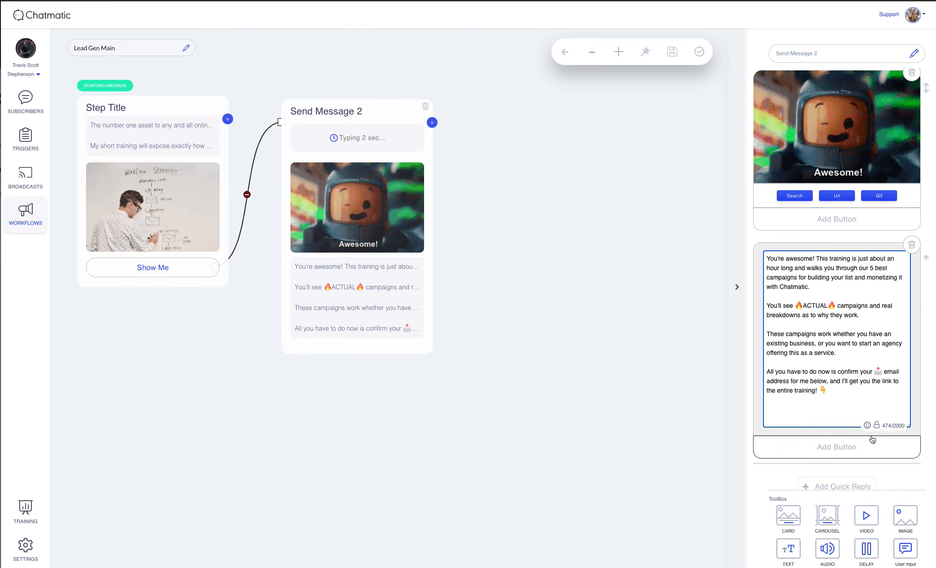
Insert a thumbs-up emoji after "You're awesome!" with a space before it.
{"action": "left_click", "coordinate": [868, 425]}
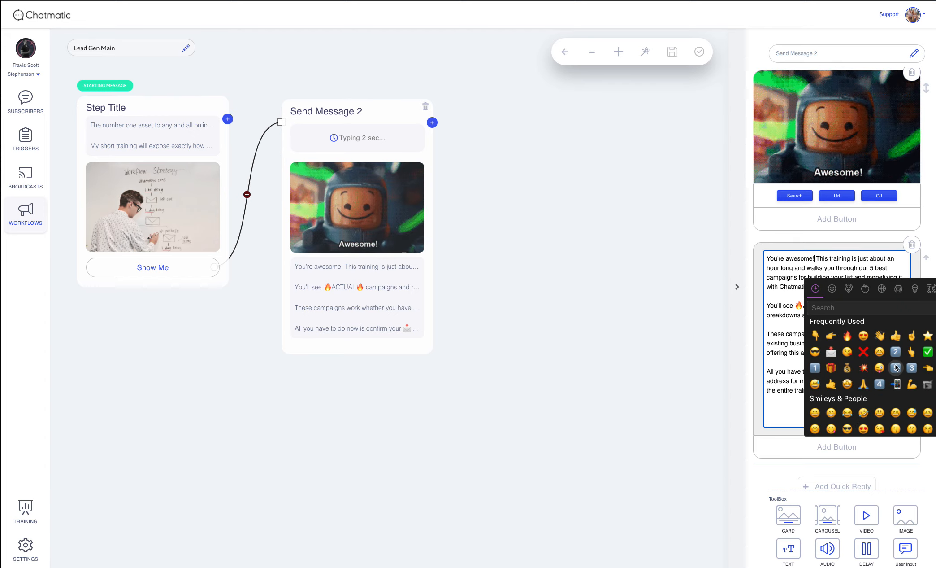
{"action": "left_click", "coordinate": [894, 336]}
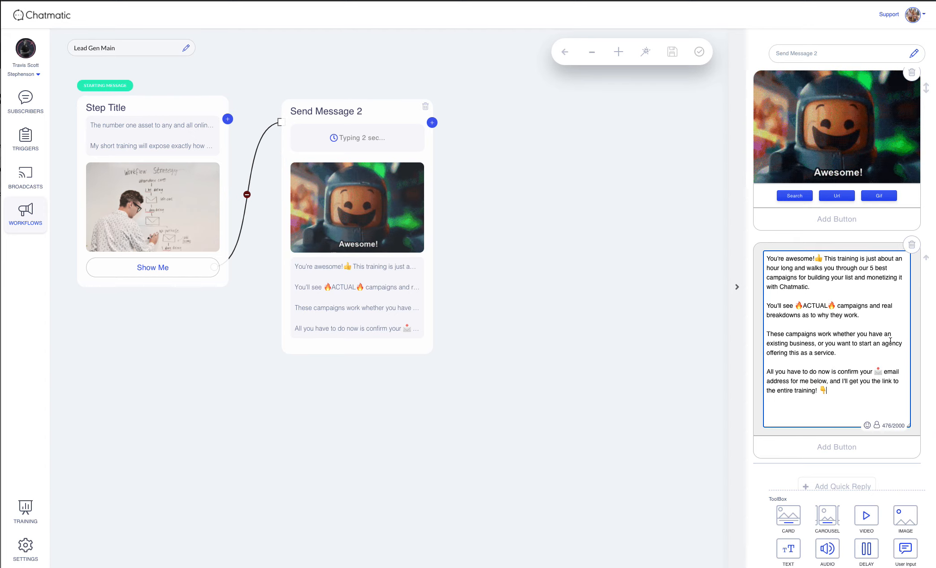
{"action": "left_click", "coordinate": [816, 258]}
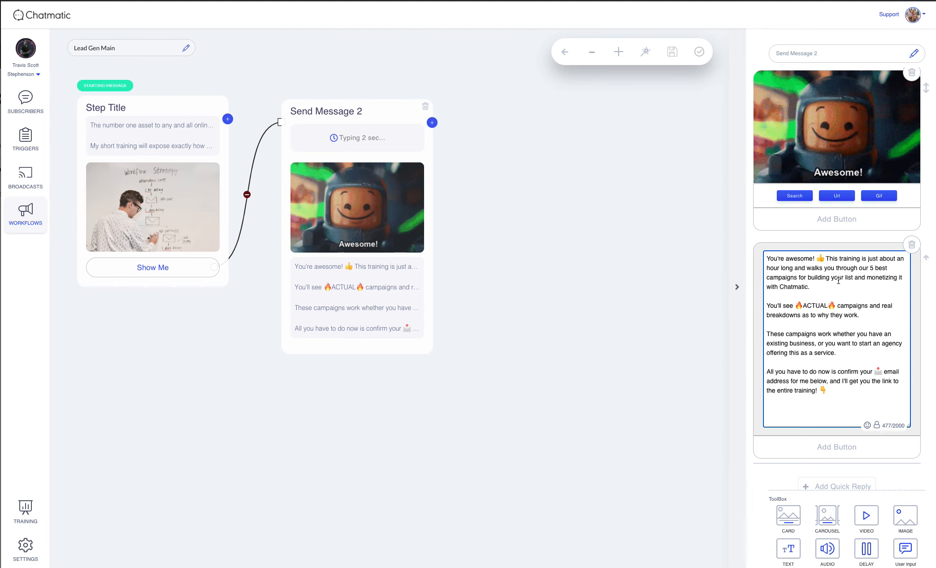
Add a quick reply to Send Message 2 with its action set to Email.
{"action": "scroll", "coordinate": [835, 327], "scroll_direction": "down", "scroll_amount": 1}
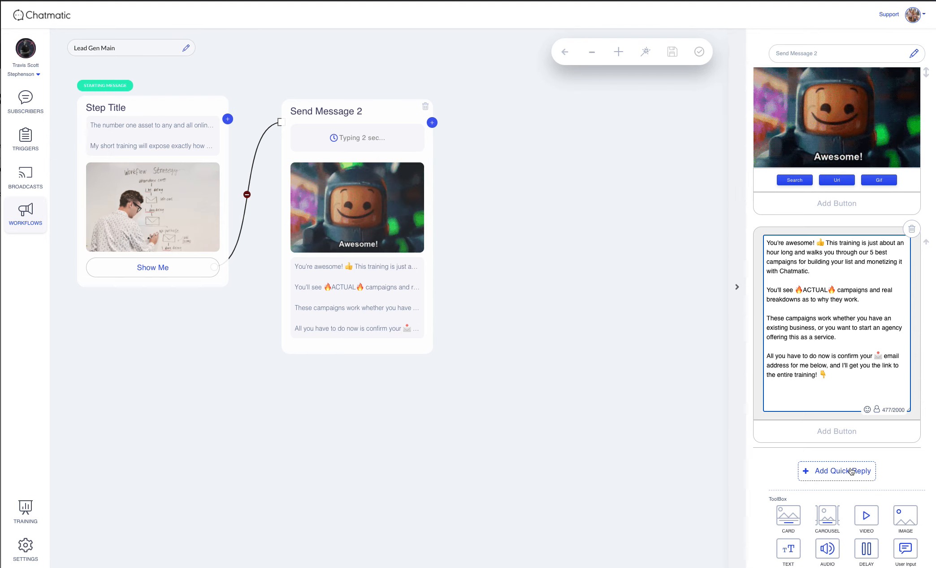
{"action": "left_click", "coordinate": [852, 471]}
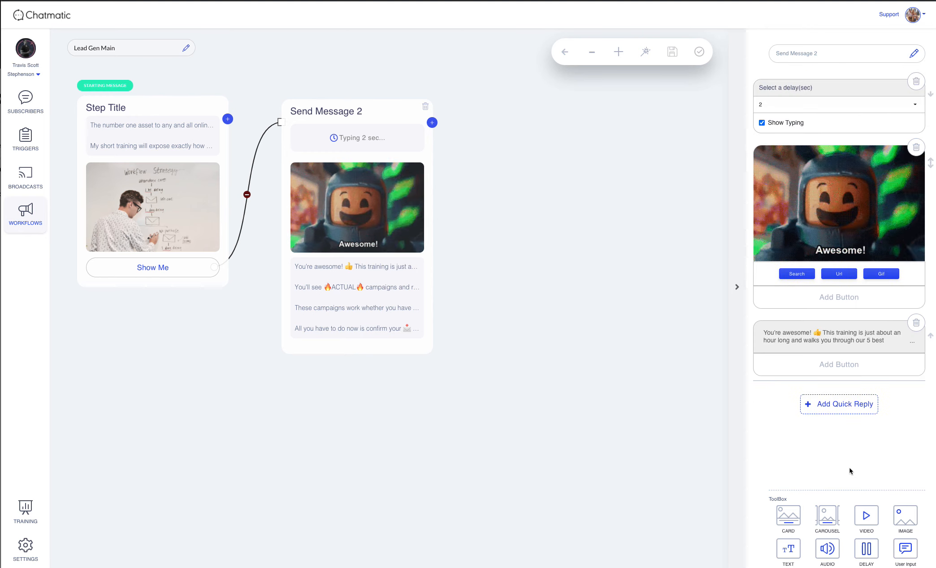
{"action": "left_click", "coordinate": [850, 405]}
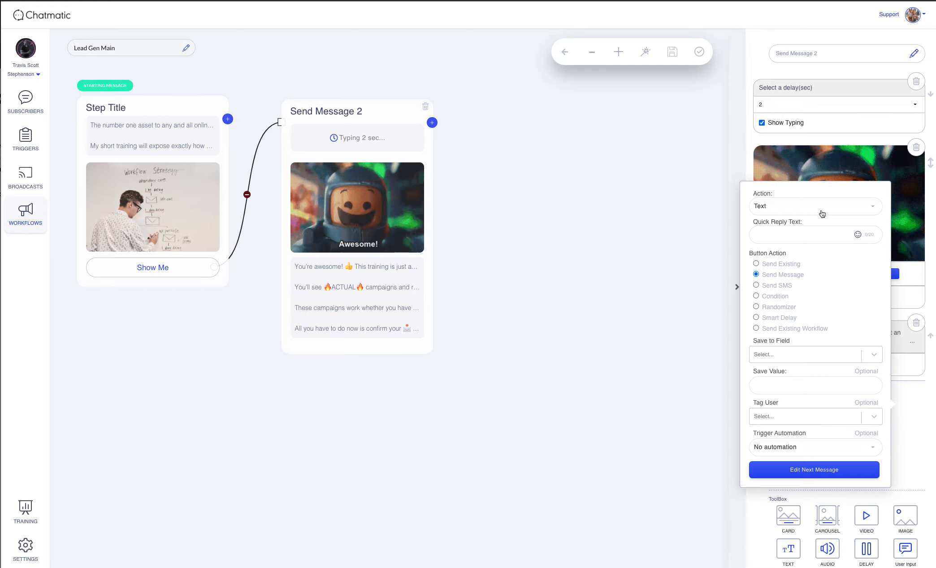
{"action": "left_click", "coordinate": [923, 459]}
{"action": "left_click", "coordinate": [836, 409]}
{"action": "left_click", "coordinate": [765, 211]}
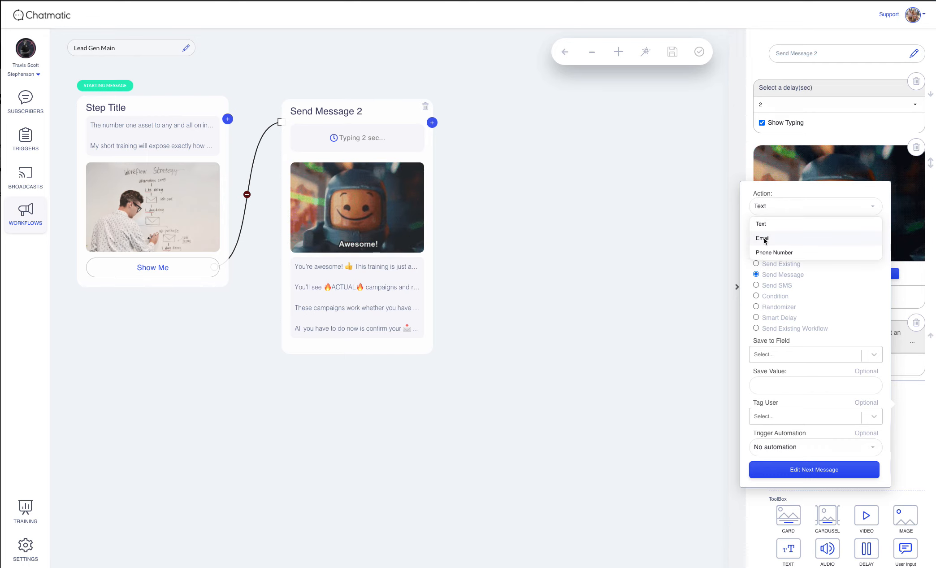
{"action": "left_click", "coordinate": [765, 239]}
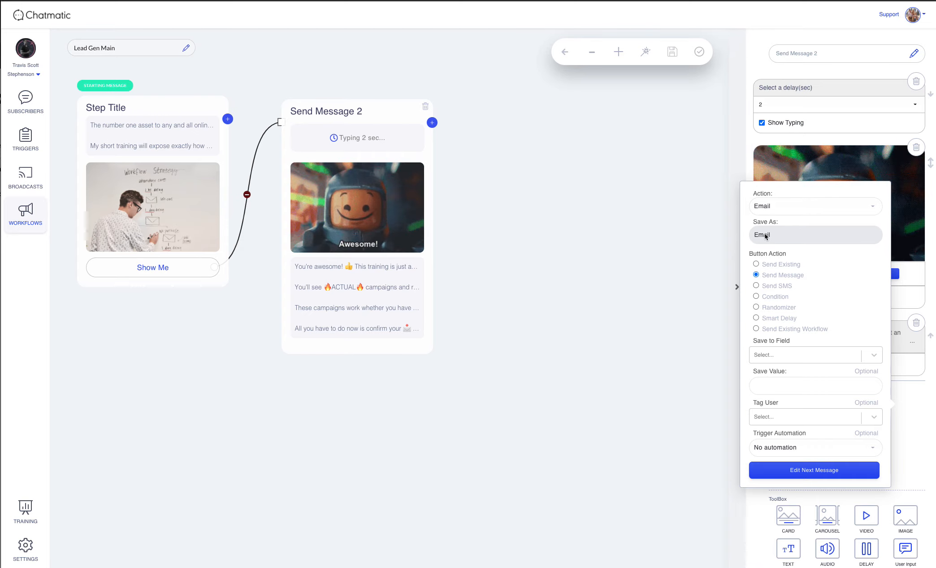
Create the follow-up message for the Email quick reply and place its block to the right of Send Message 2.
{"action": "left_click", "coordinate": [815, 472]}
{"action": "left_click_drag", "start_coordinate": [618, 419], "coordinate": [572, 153]}
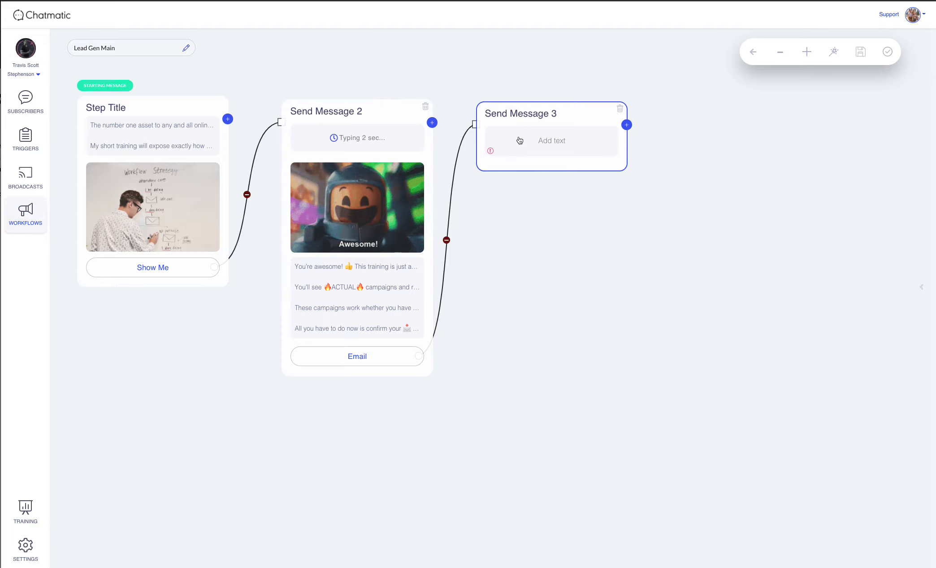
{"action": "left_click_drag", "start_coordinate": [513, 139], "coordinate": [575, 140]}
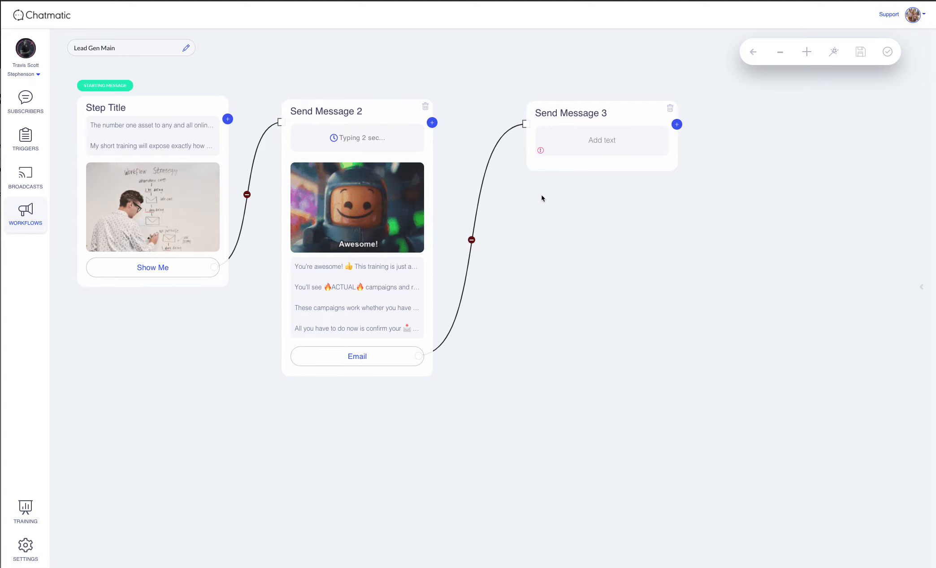
Add a 2-second delay with the typing indicator shown, placed above the empty text block in Send Message 3.
{"action": "left_click", "coordinate": [615, 130]}
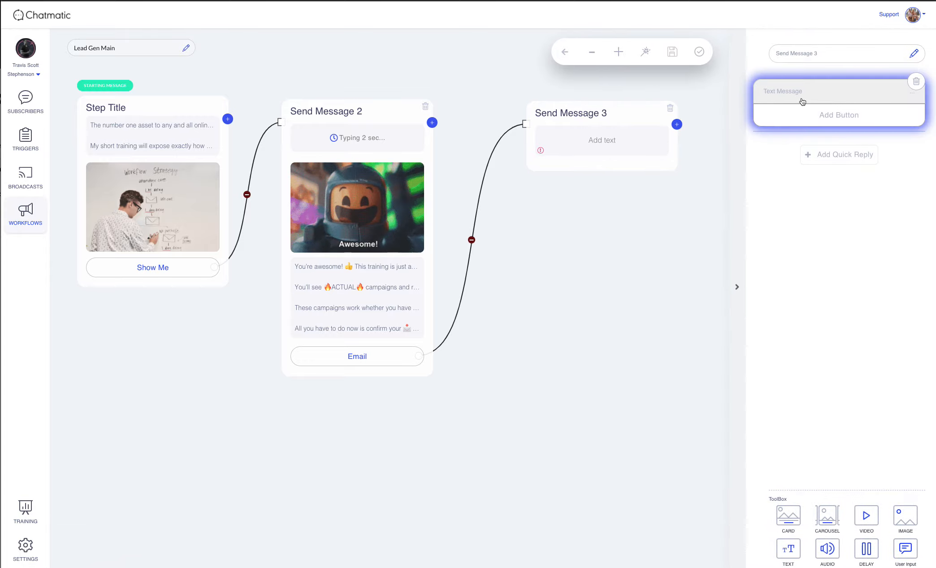
{"action": "left_click", "coordinate": [801, 95]}
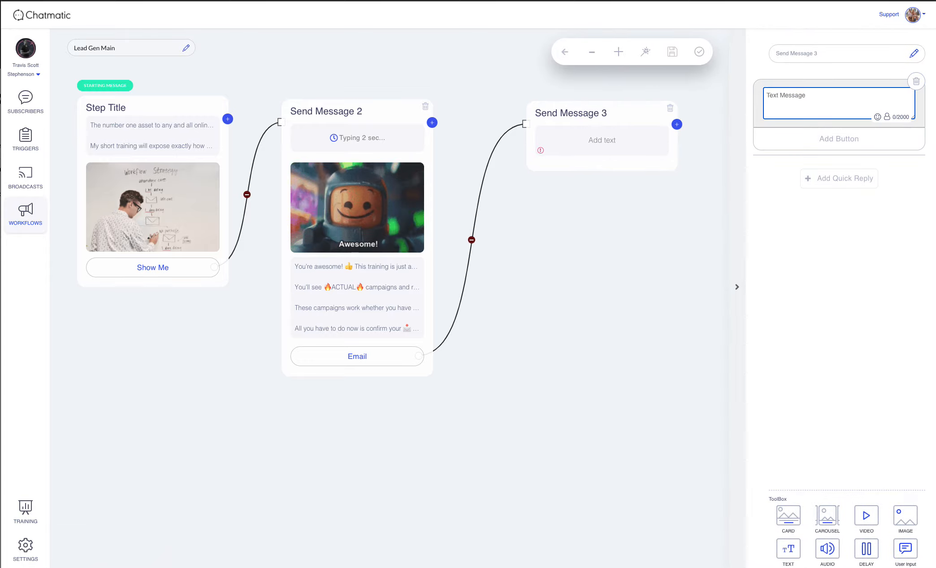
{"action": "left_click", "coordinate": [866, 548]}
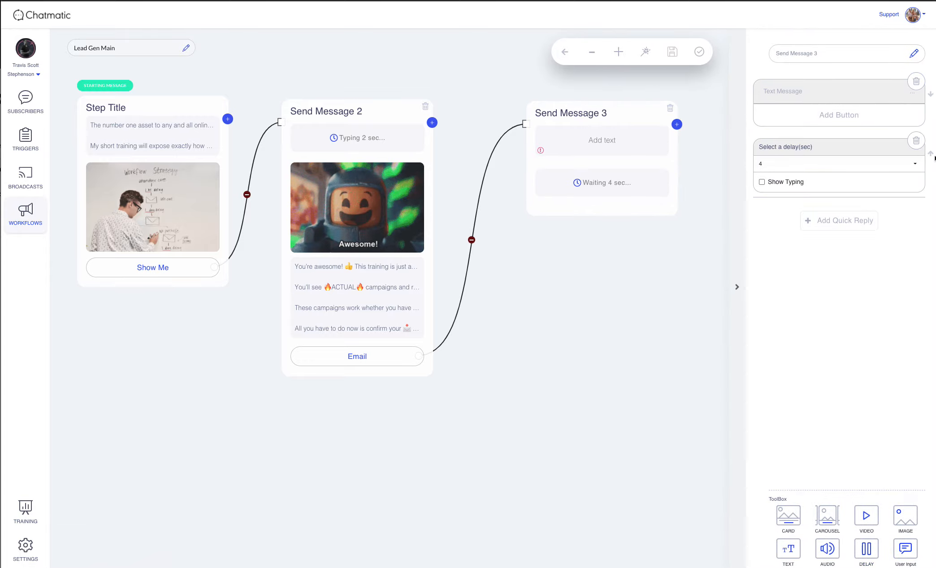
{"action": "left_click", "coordinate": [931, 154]}
{"action": "left_click", "coordinate": [762, 122]}
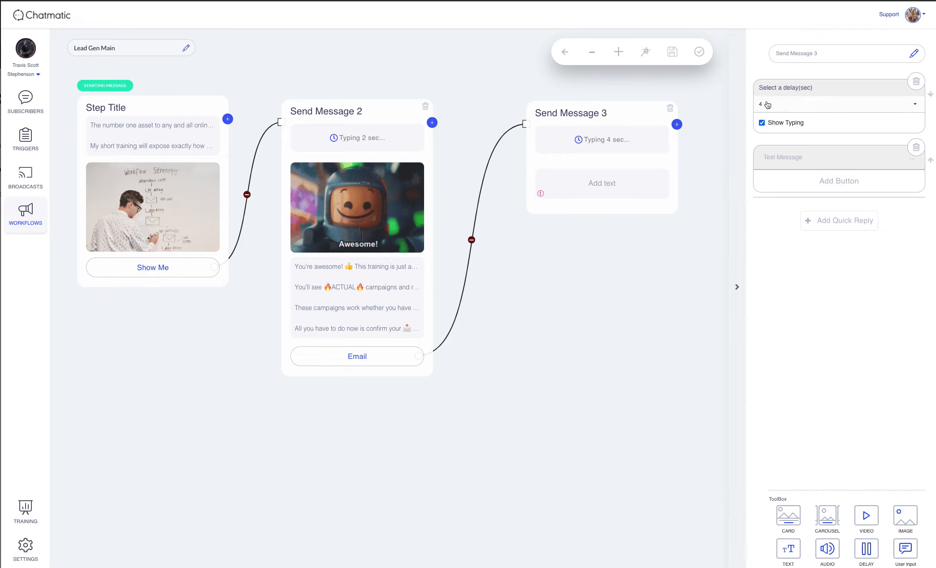
{"action": "left_click", "coordinate": [767, 105]}
{"action": "left_click", "coordinate": [771, 135]}
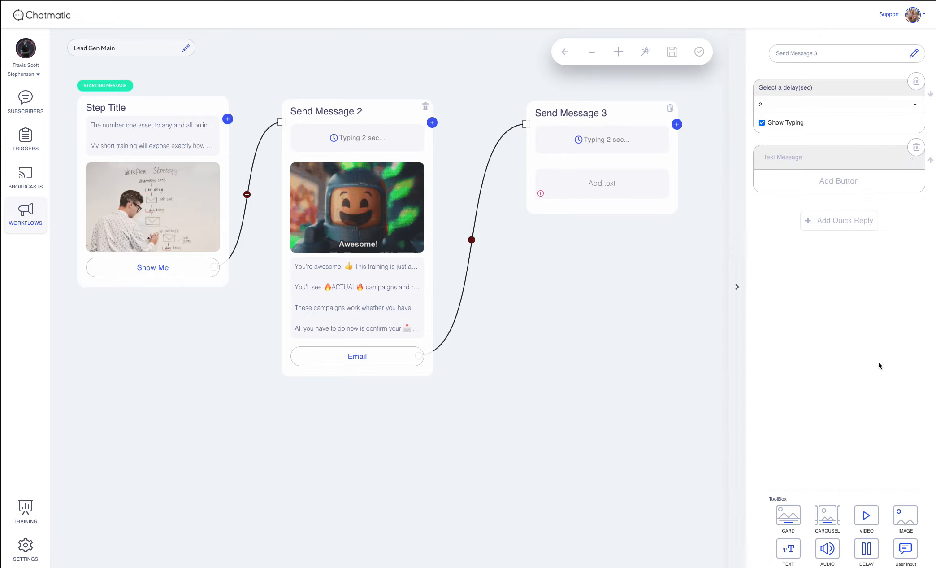
Add an image block above the text in Send Message 3 and fill it with the minions "It's time to party" GIF found by searching "party".
{"action": "left_click", "coordinate": [906, 515]}
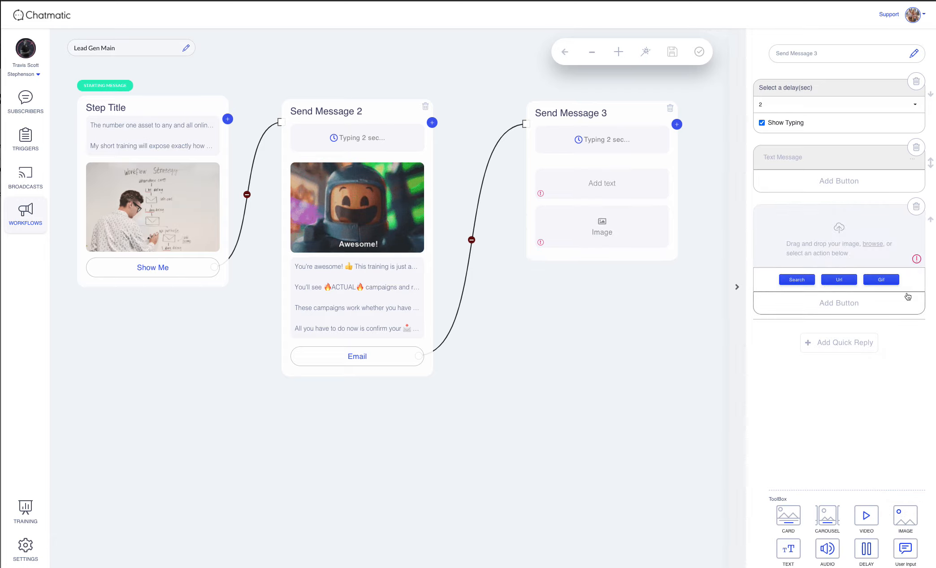
{"action": "left_click", "coordinate": [929, 220]}
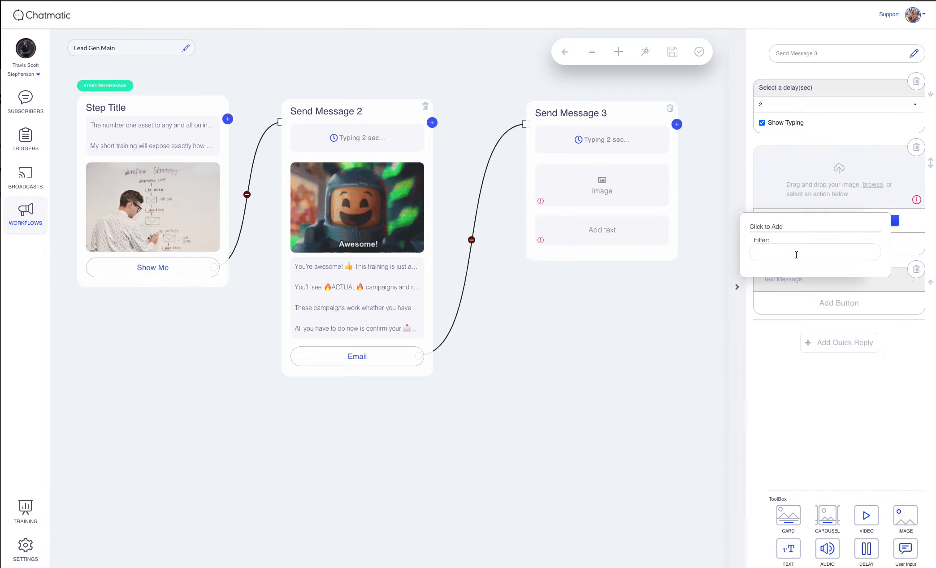
{"action": "type", "text": "party"}
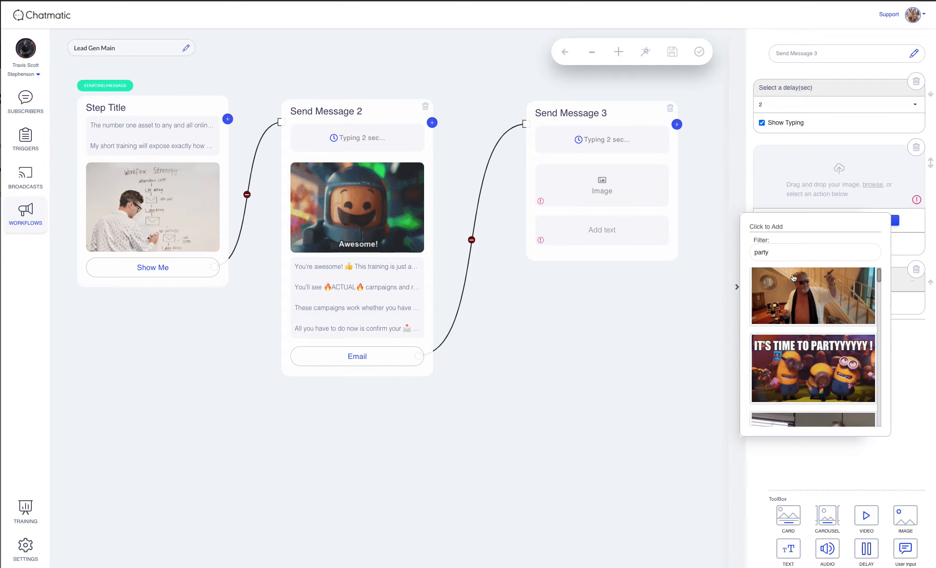
{"action": "left_click", "coordinate": [803, 336]}
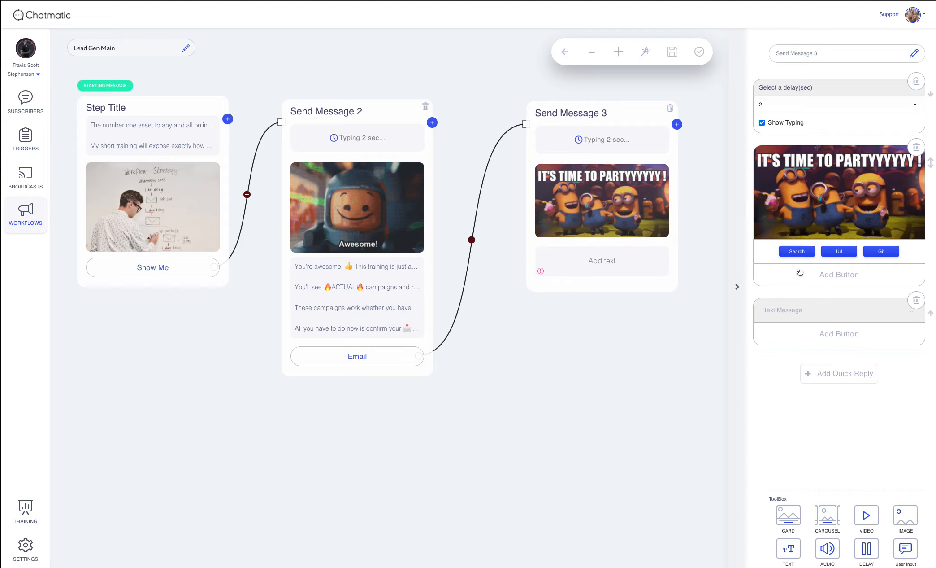
Start the message text with "Perfect, you're in! I'll grab a link below for you to go directly over to our training".
{"action": "left_click", "coordinate": [796, 311]}
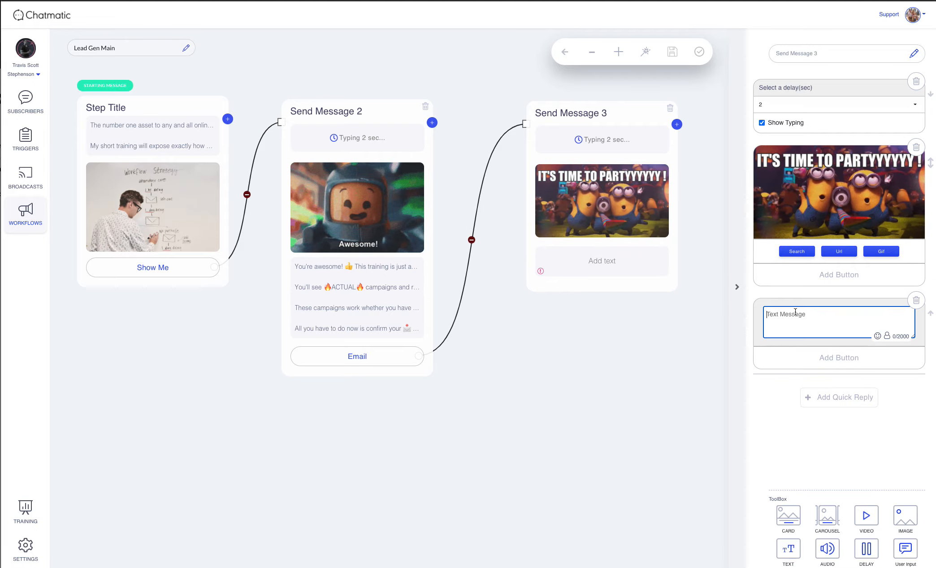
{"action": "type", "text": "Perfec"}
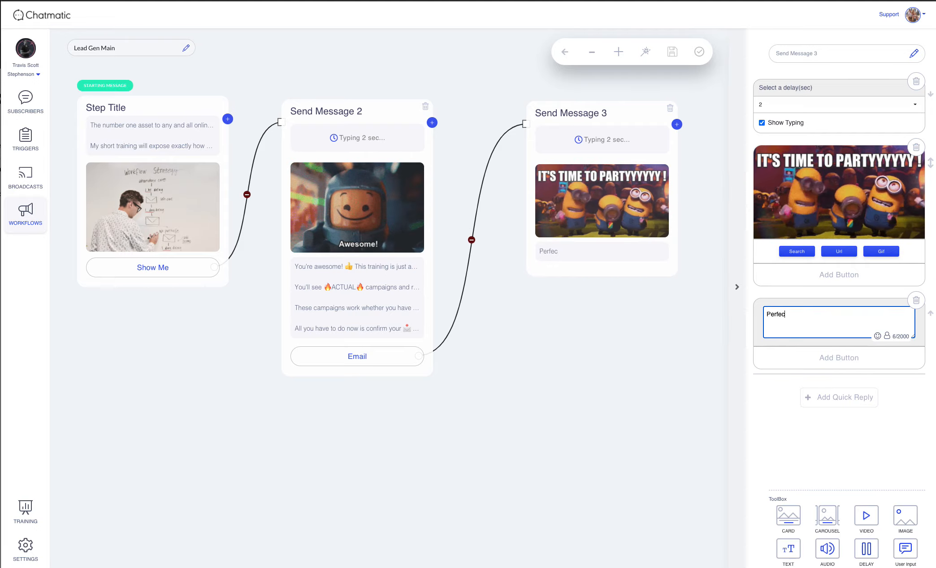
{"action": "type", "text": "t, you're in! We"}
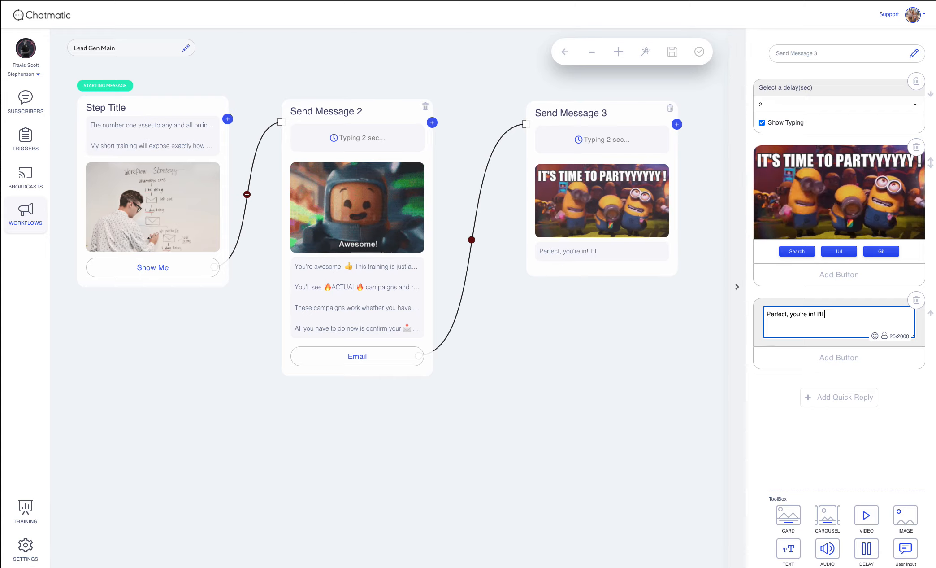
{"action": "type", "text": "ll grab a link"}
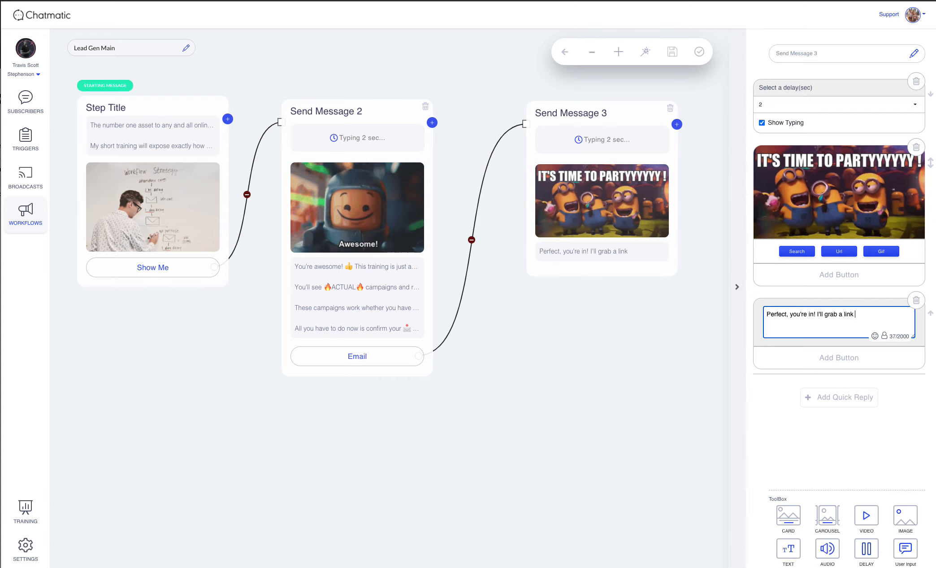
{"action": "type", "text": " below for you to go directly"}
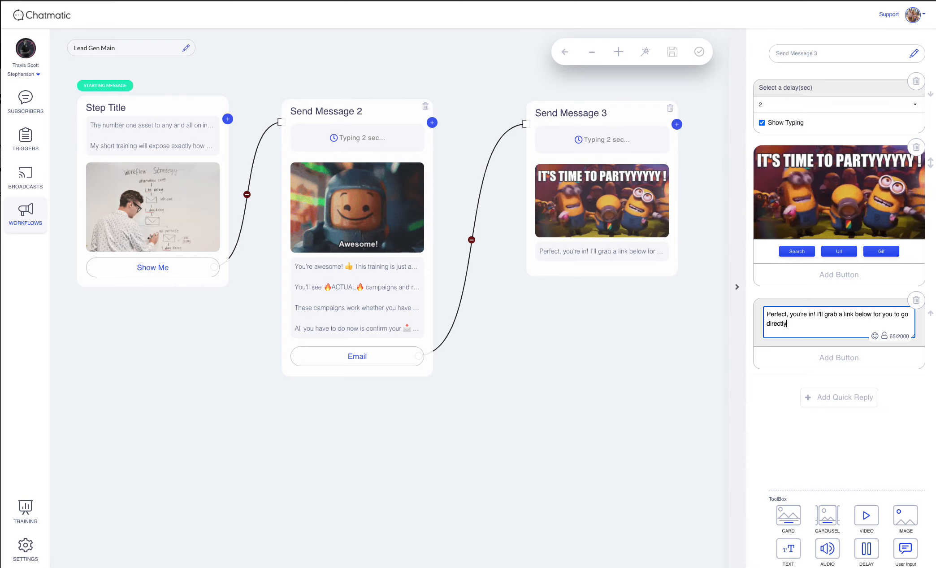
{"action": "type", "text": " over to our train"}
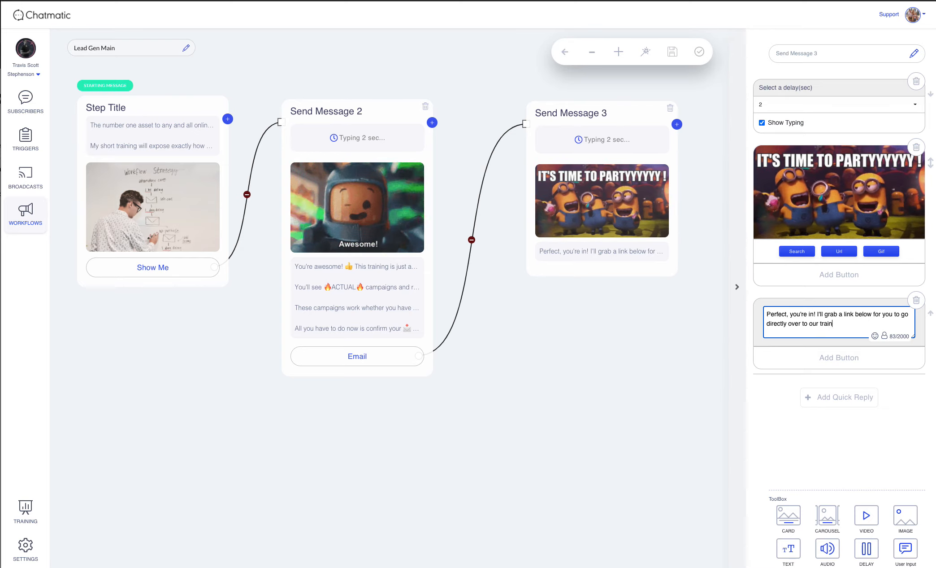
End that sentence with a period and add "Just click play and pay VERY close attention!" to the message text.
{"action": "type", "text": "ing. Just cli"}
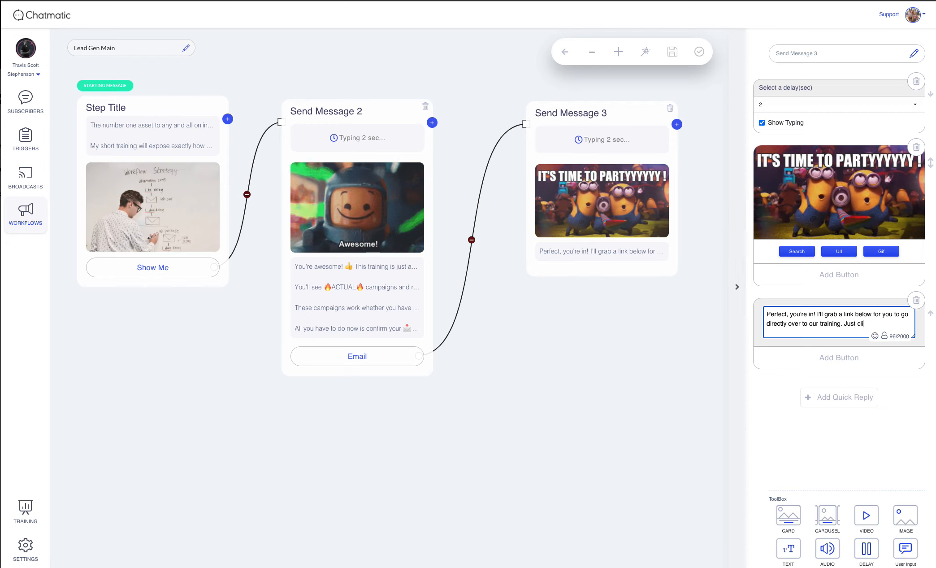
{"action": "type", "text": "ck play and "}
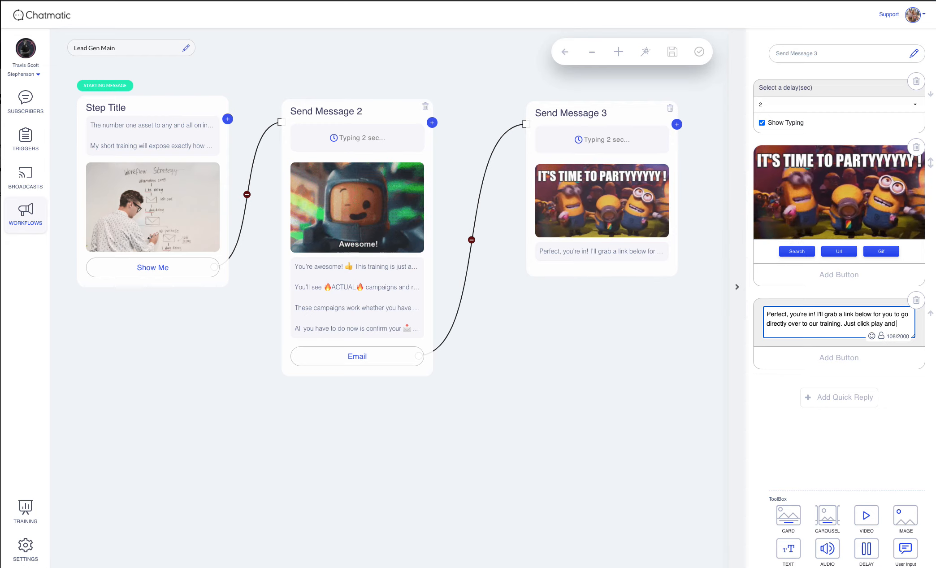
{"action": "type", "text": "pay VERY c"}
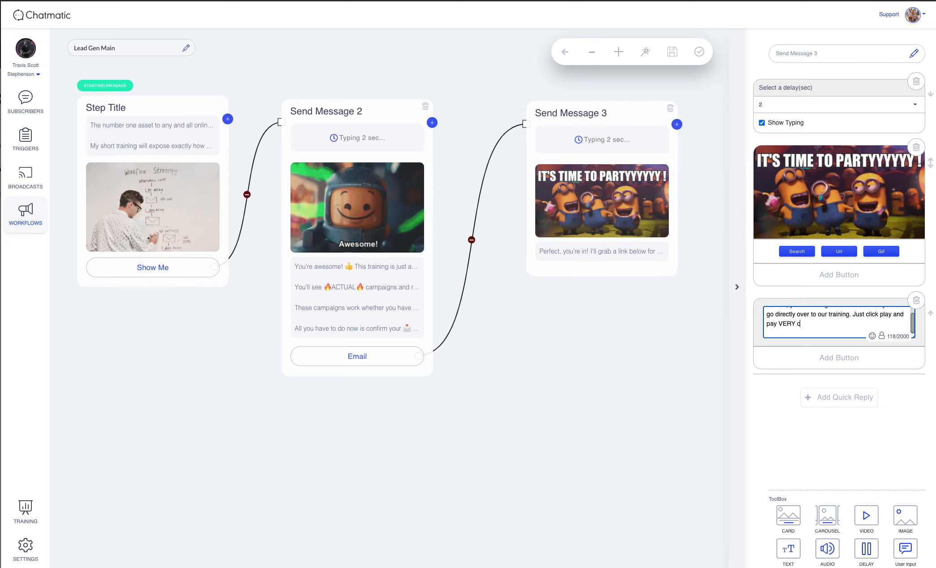
{"action": "type", "text": "lose attention!"}
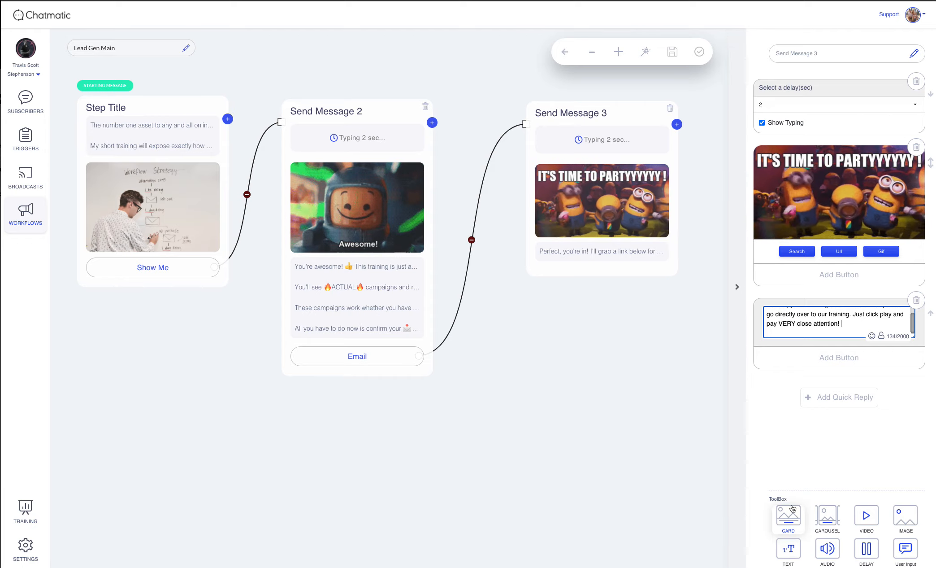
Add a 2-second delay with the typing indicator shown below the text block in Send Message 3.
{"action": "left_click", "coordinate": [872, 548]}
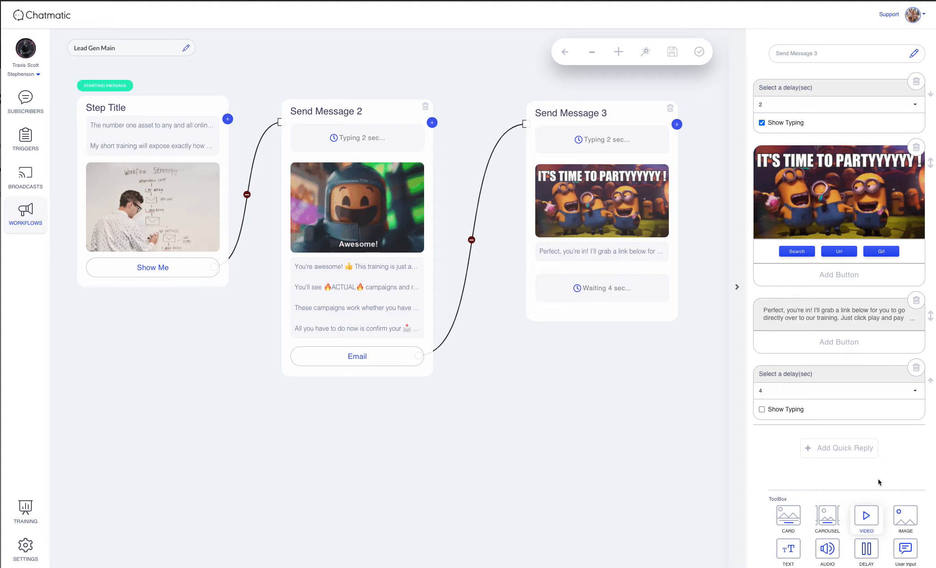
{"action": "left_click", "coordinate": [761, 408]}
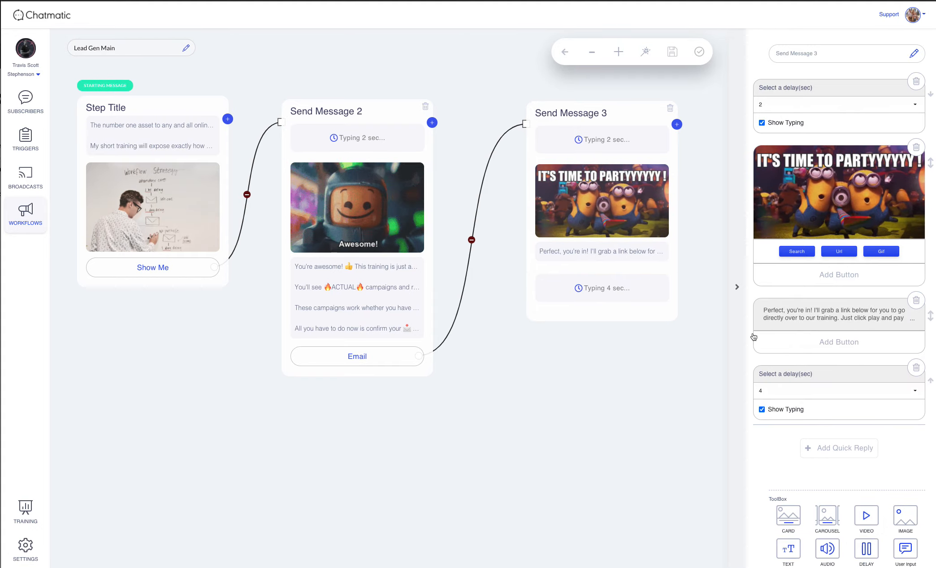
{"action": "left_click", "coordinate": [790, 390]}
{"action": "left_click", "coordinate": [763, 260]}
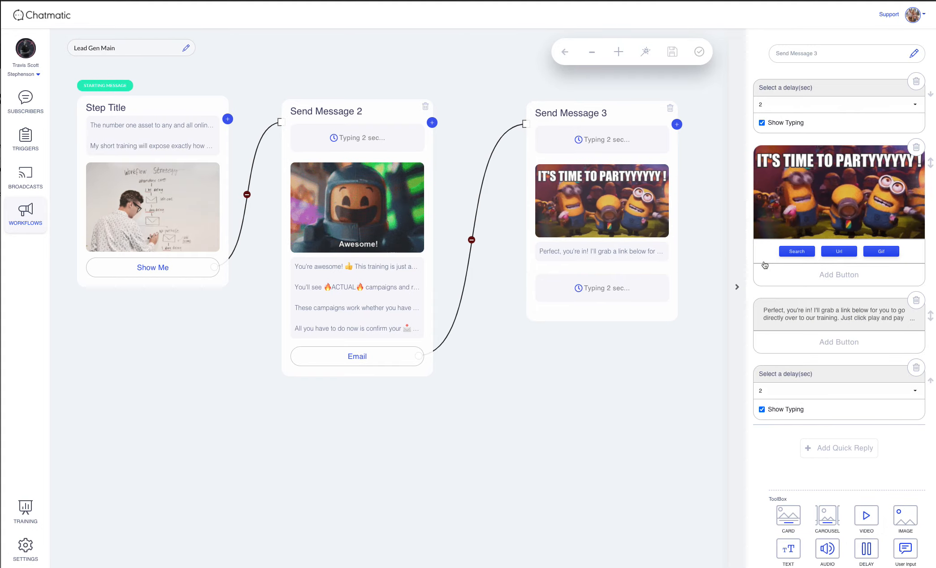
Add a card below the delay and fill its image with the "tampa" search result of a man at a studio microphone.
{"action": "left_click", "coordinate": [788, 518]}
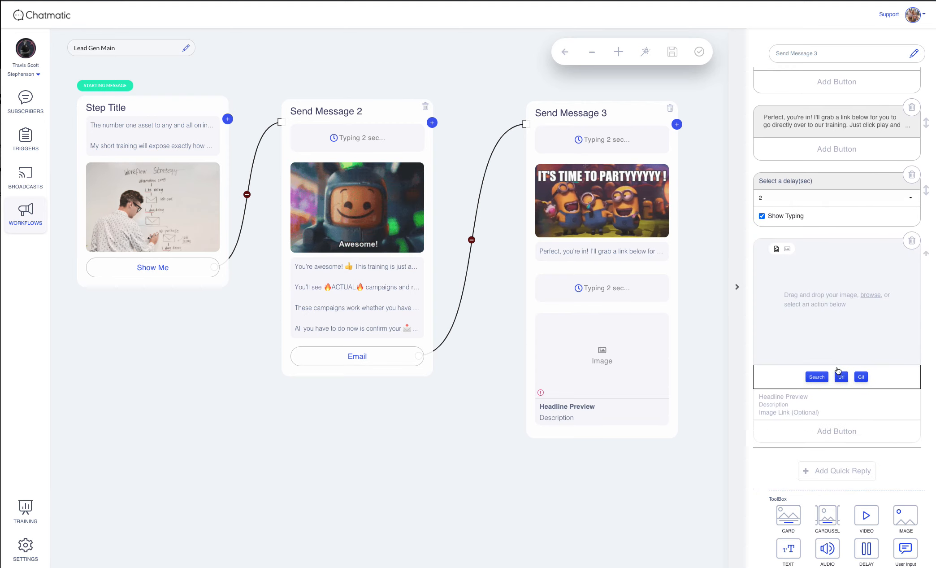
{"action": "left_click", "coordinate": [815, 377]}
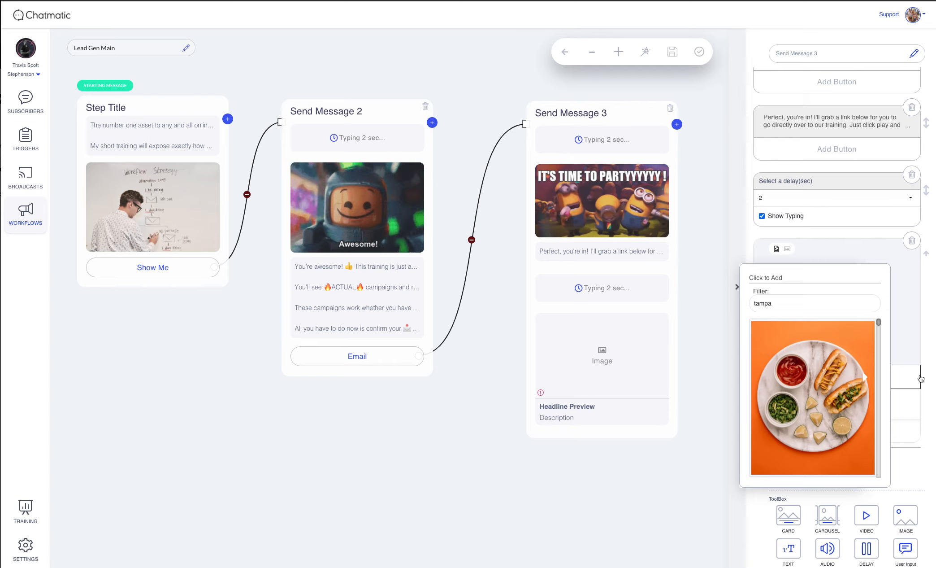
{"action": "scroll", "coordinate": [817, 363], "scroll_direction": "down", "scroll_amount": 3}
{"action": "scroll", "coordinate": [818, 363], "scroll_direction": "down", "scroll_amount": 10}
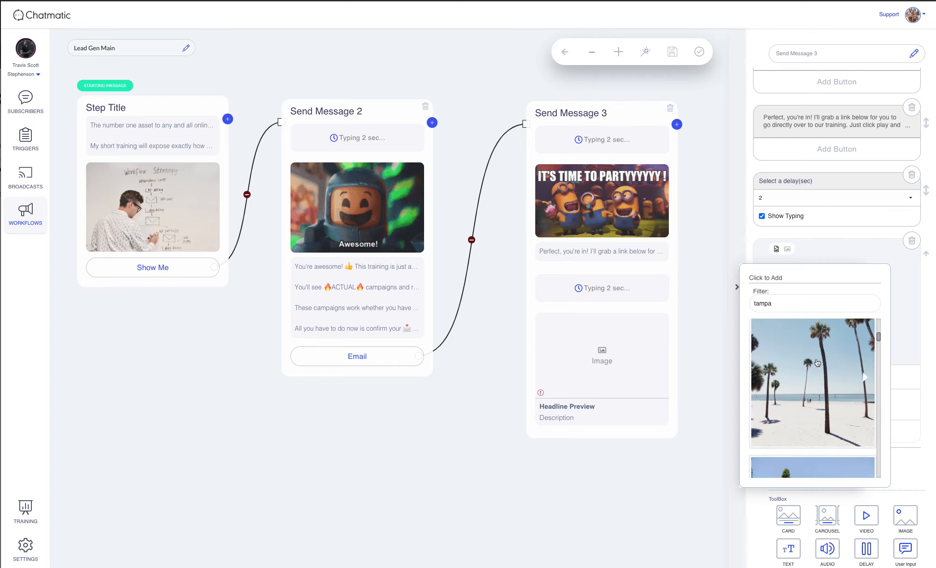
{"action": "scroll", "coordinate": [818, 362], "scroll_direction": "down", "scroll_amount": 10}
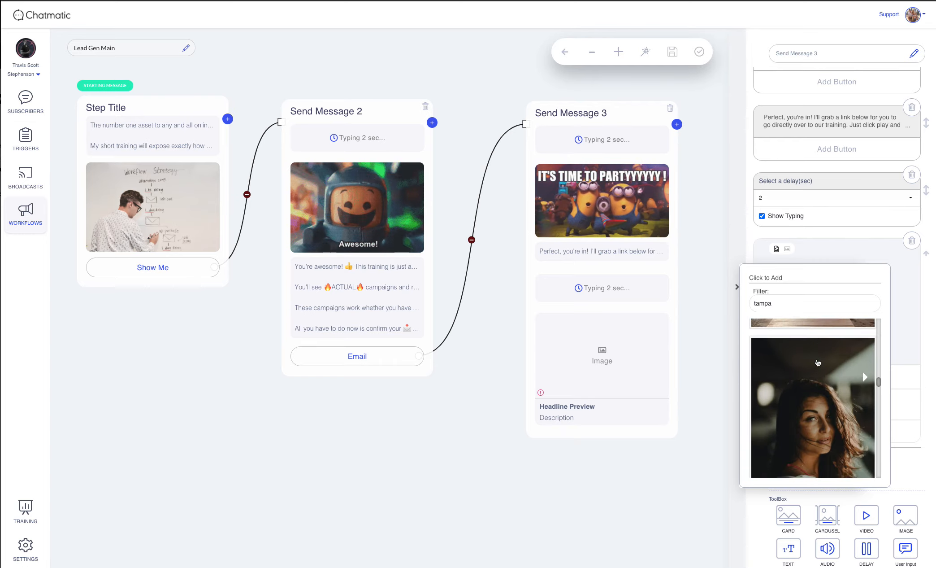
{"action": "scroll", "coordinate": [818, 363], "scroll_direction": "down", "scroll_amount": 10}
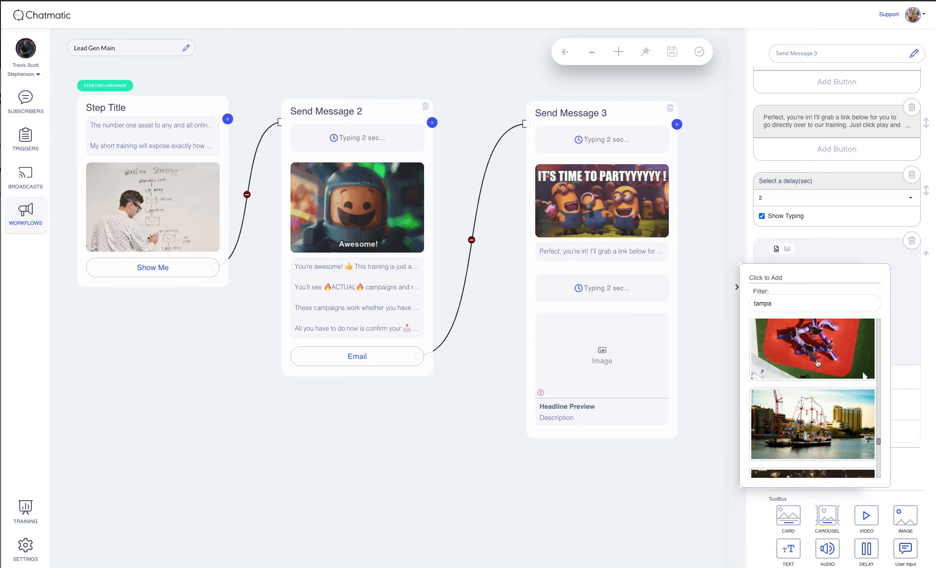
{"action": "scroll", "coordinate": [818, 363], "scroll_direction": "down", "scroll_amount": 5}
{"action": "scroll", "coordinate": [818, 363], "scroll_direction": "down", "scroll_amount": 5}
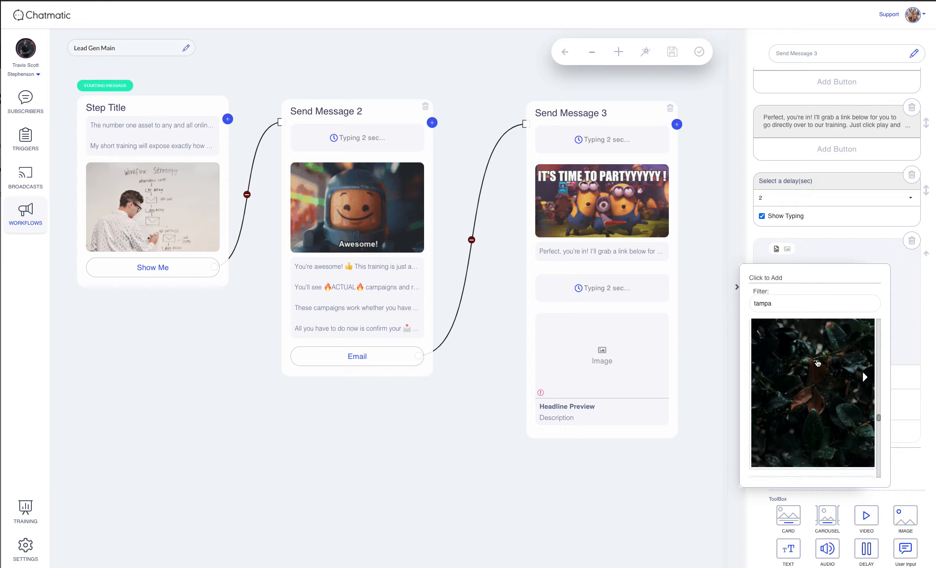
{"action": "scroll", "coordinate": [818, 363], "scroll_direction": "down", "scroll_amount": 5}
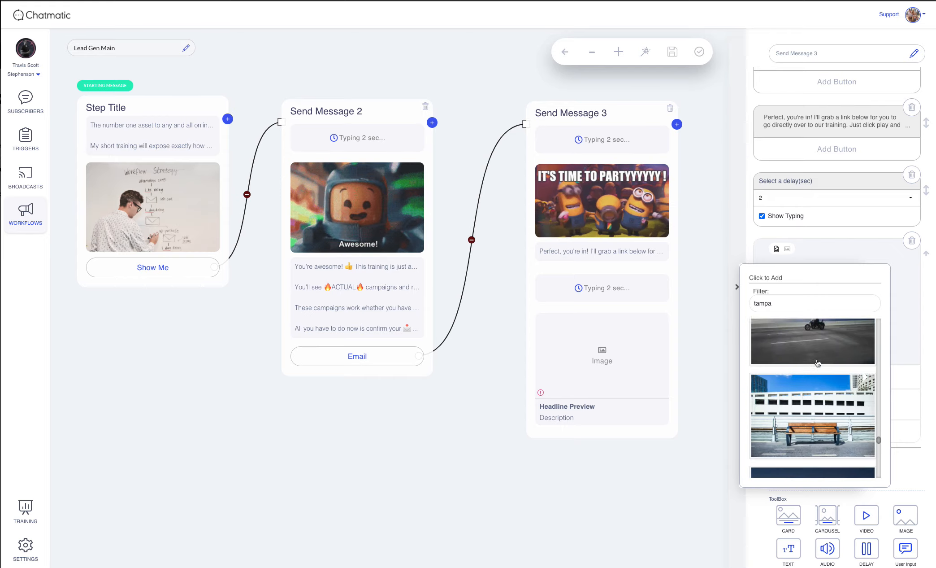
{"action": "scroll", "coordinate": [818, 363], "scroll_direction": "down", "scroll_amount": 5}
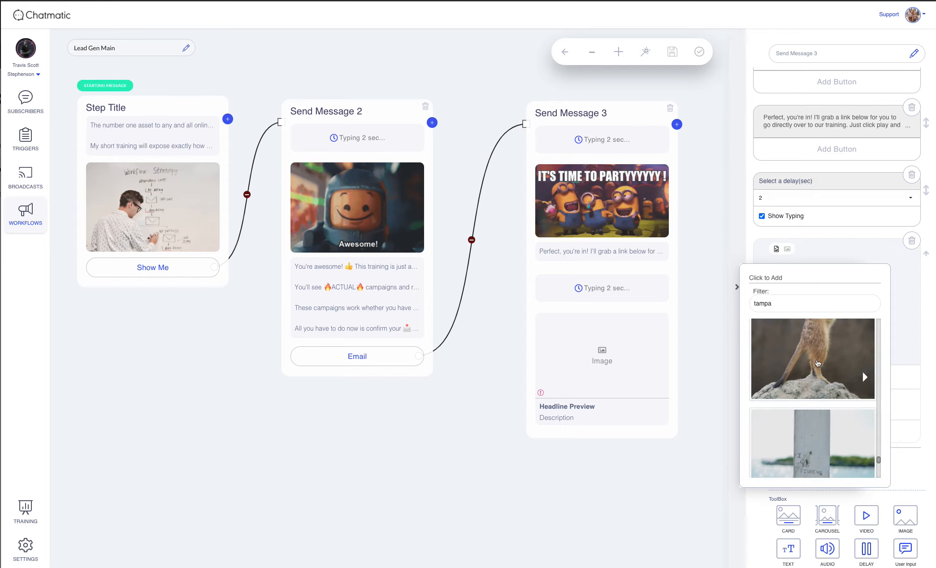
{"action": "scroll", "coordinate": [818, 363], "scroll_direction": "down", "scroll_amount": 5}
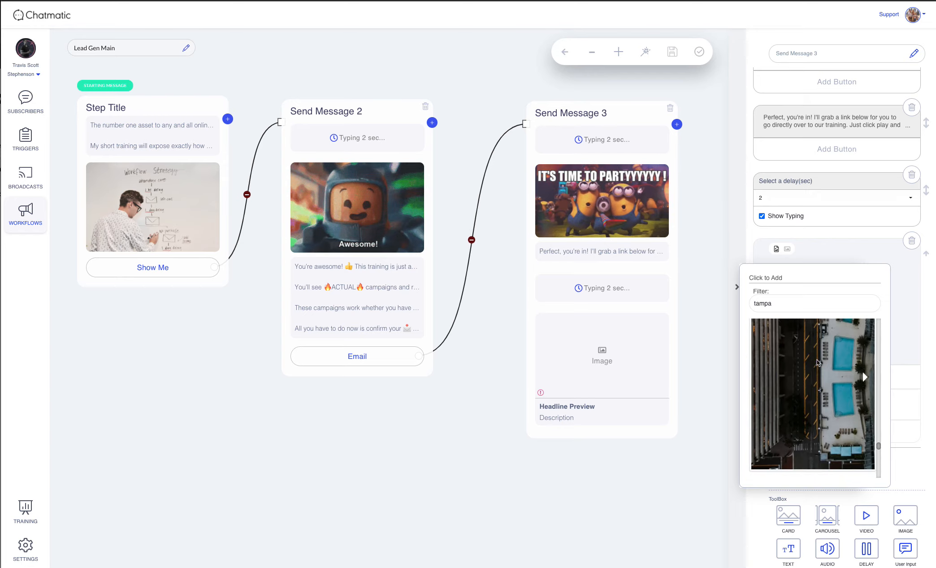
{"action": "scroll", "coordinate": [818, 363], "scroll_direction": "down", "scroll_amount": 5}
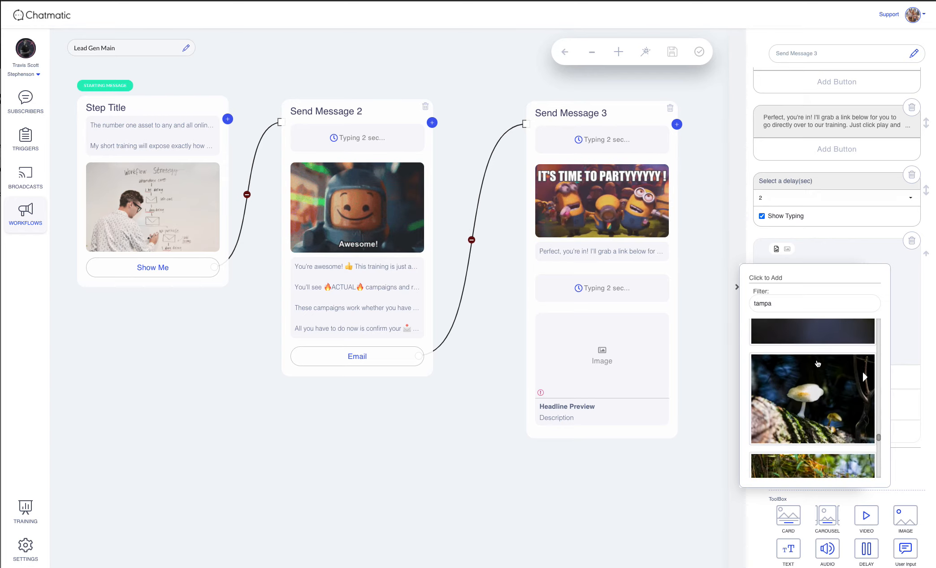
{"action": "scroll", "coordinate": [818, 363], "scroll_direction": "down", "scroll_amount": 5}
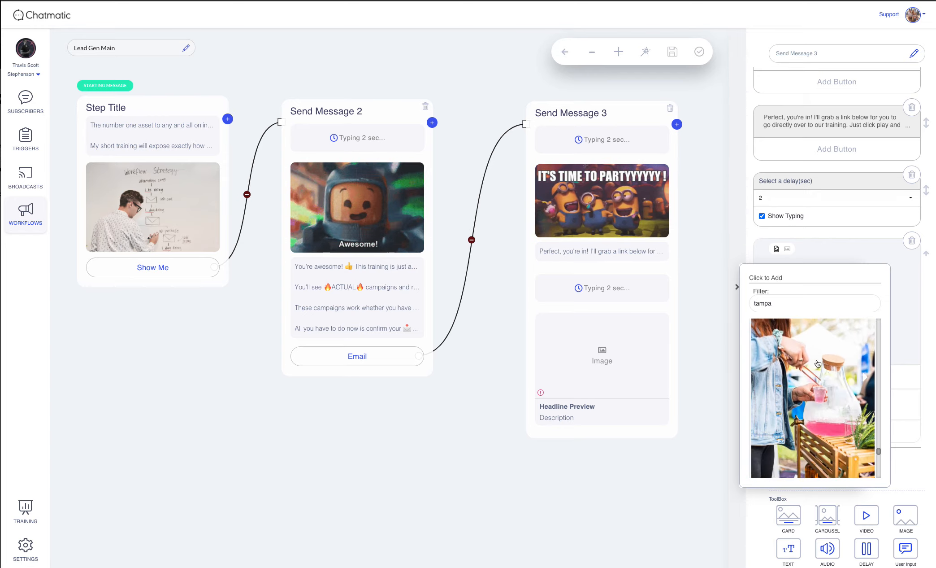
{"action": "scroll", "coordinate": [818, 363], "scroll_direction": "down", "scroll_amount": 5}
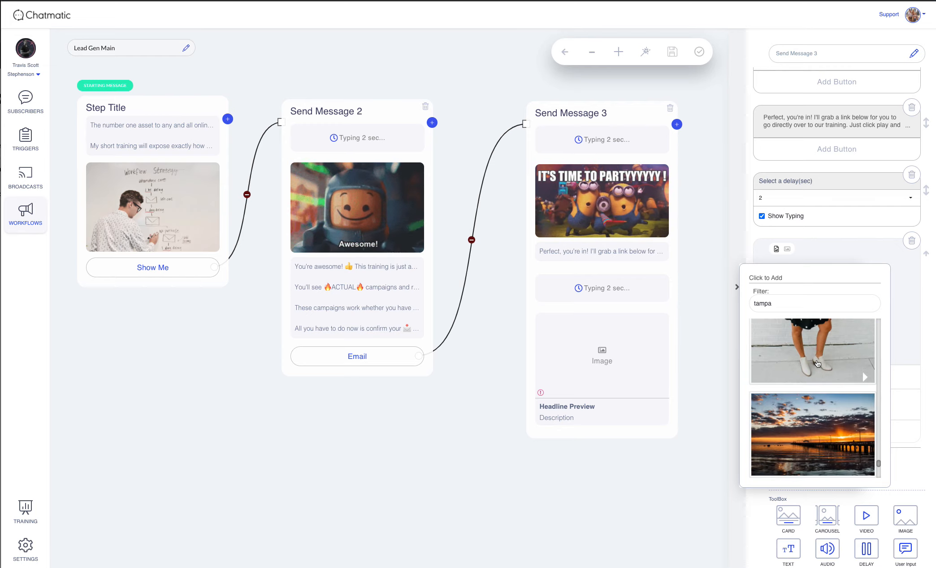
{"action": "left_click", "coordinate": [814, 370]}
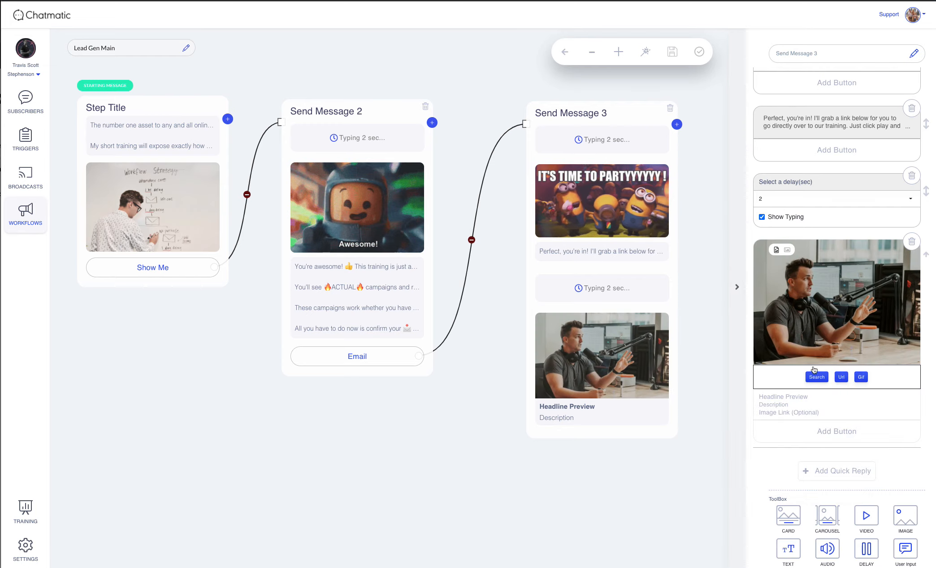
Set the card's headline to "5 Proven Campaigns To Build High Profit Lists".
{"action": "left_click", "coordinate": [797, 398]}
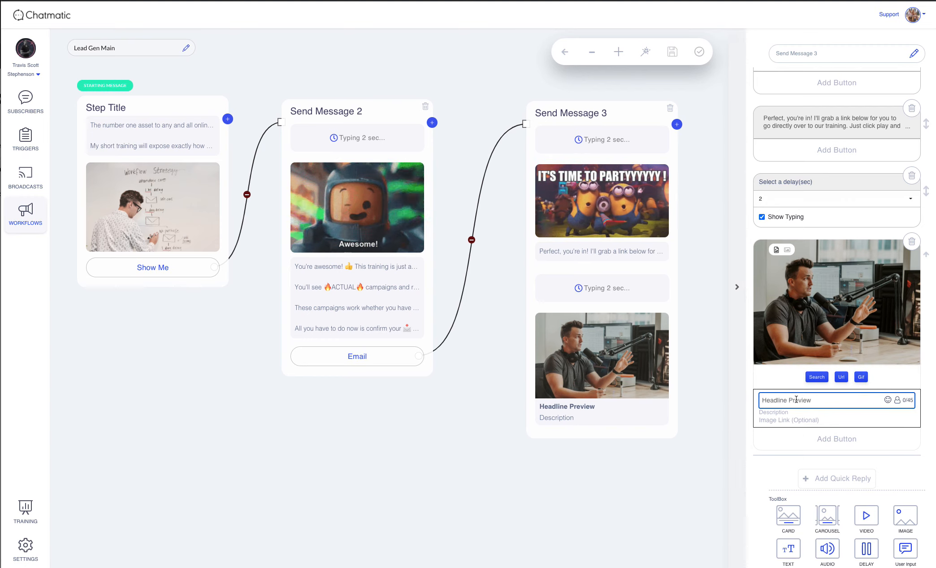
{"action": "type", "text": "5 Proven "}
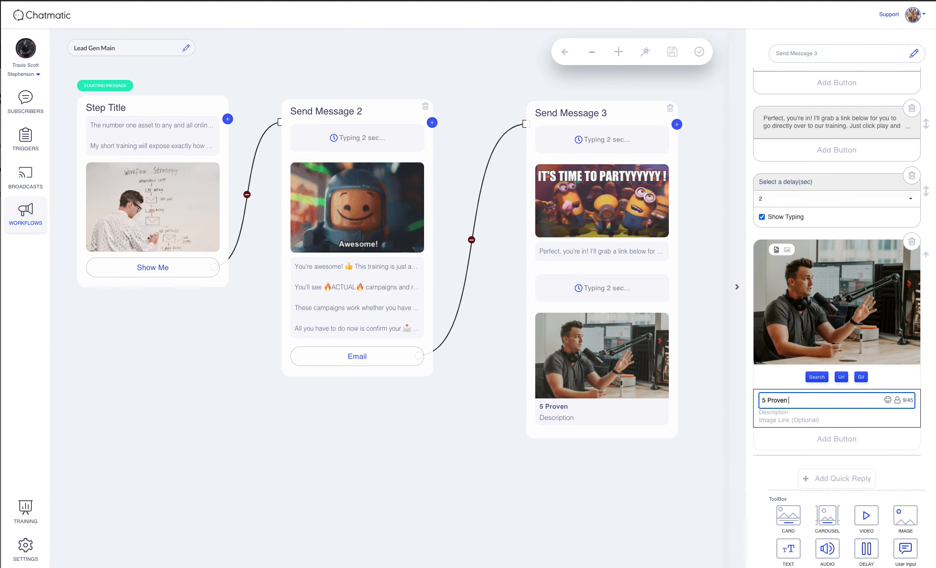
{"action": "type", "text": "Campaigns To build Yo"}
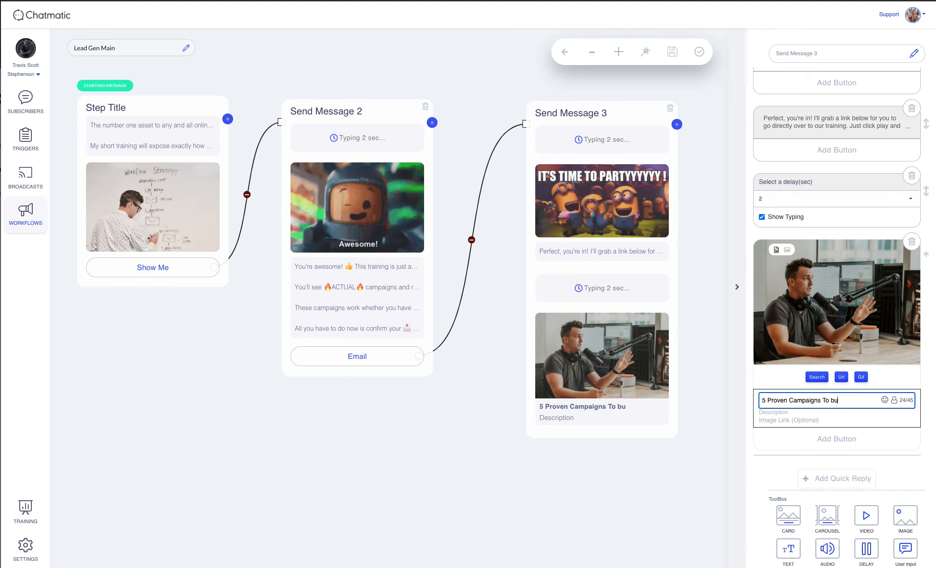
{"action": "key", "text": "BackSpace"}
{"action": "key", "text": "BackSpace"}
{"action": "key", "text": "BackSpace"}
{"action": "key", "text": "BackSpace"}
{"action": "key", "text": "BackSpace"}
{"action": "key", "text": "BackSpace"}
{"action": "key", "text": "BackSpace"}
{"action": "key", "text": "BackSpace"}
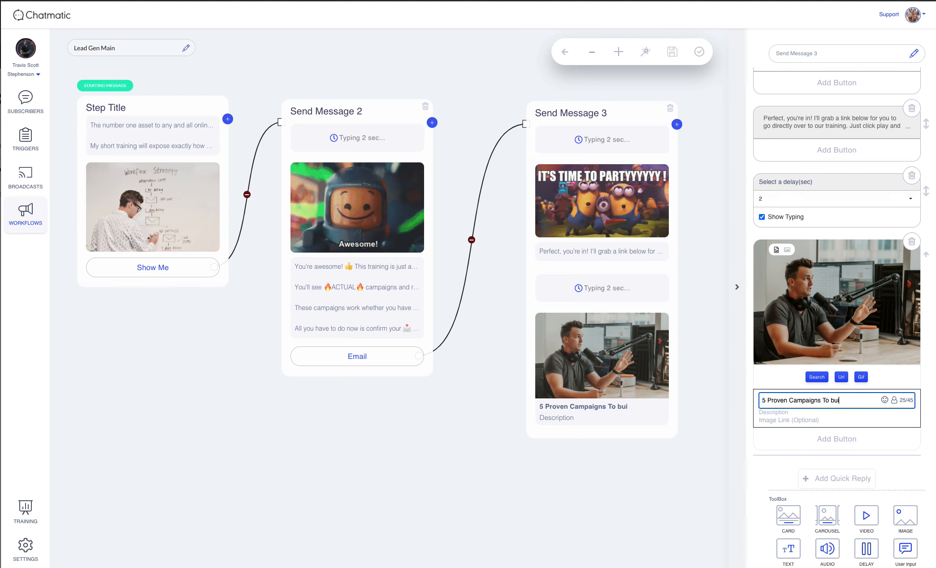
{"action": "type", "text": "Build Hi"}
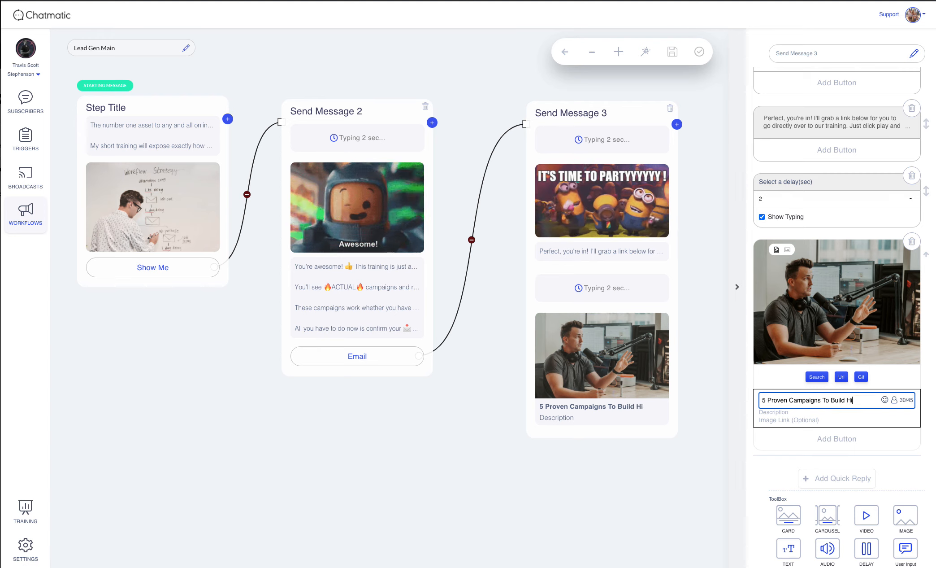
{"action": "type", "text": "gh Profit Lists"}
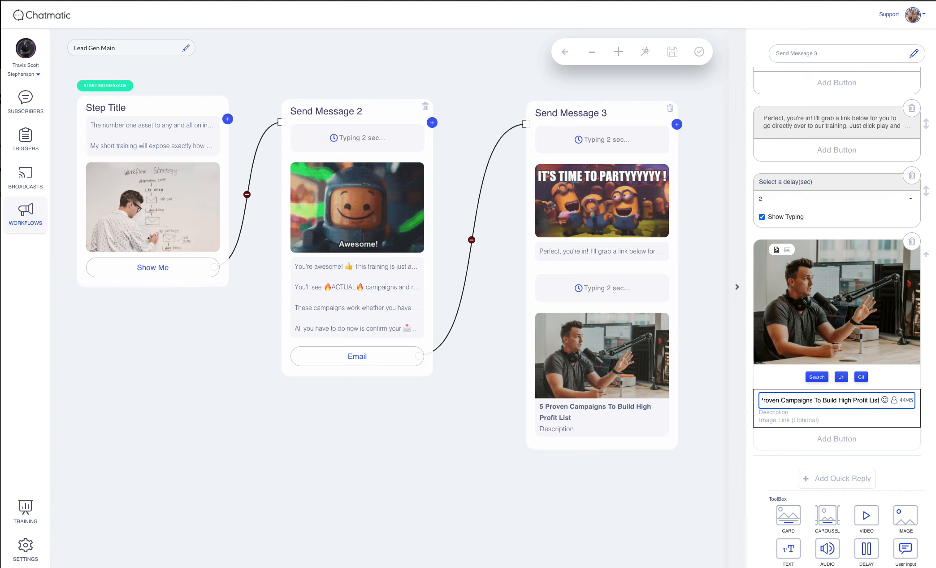
Set the card's description to "All of these campaigns are clonable within just seconds! Watch here".
{"action": "left_click", "coordinate": [783, 413]}
{"action": "left_click", "coordinate": [785, 406]}
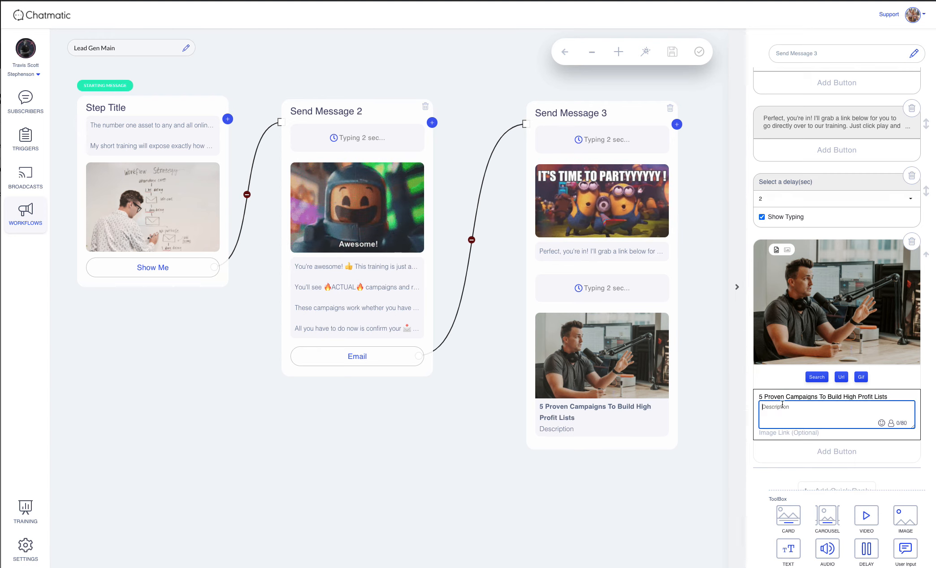
{"action": "type", "text": "Al"}
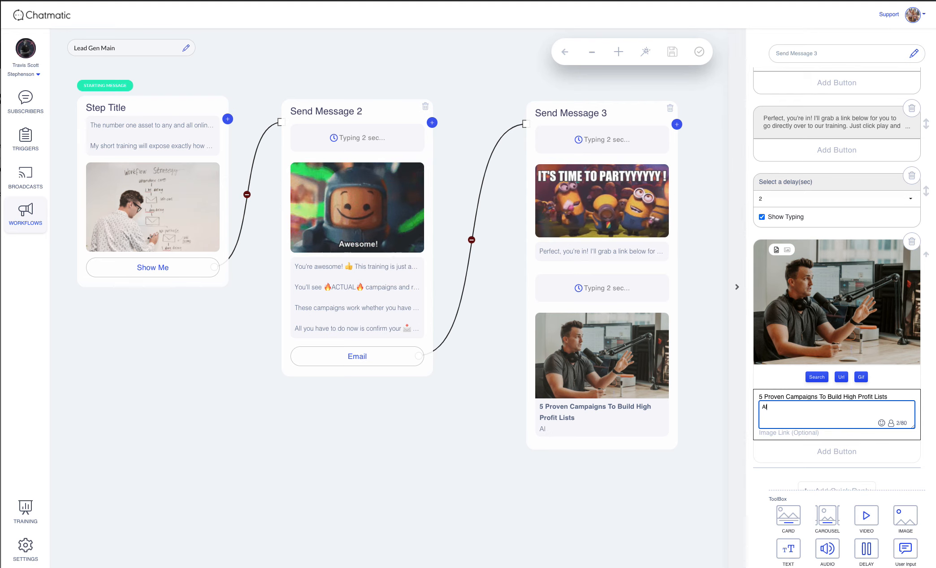
{"action": "type", "text": "l of these campaigns c"}
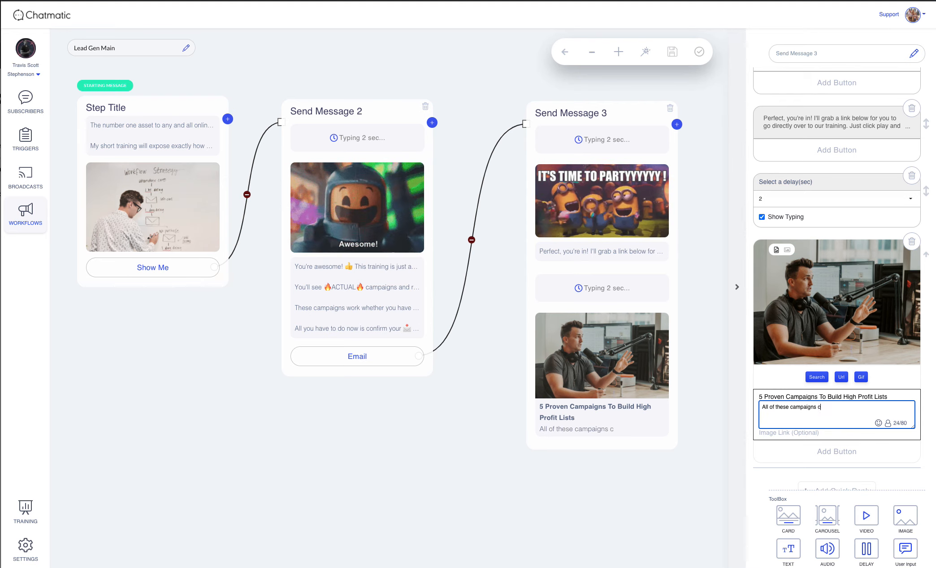
{"action": "key", "text": "BackSpace"}
{"action": "type", "text": "are clona"}
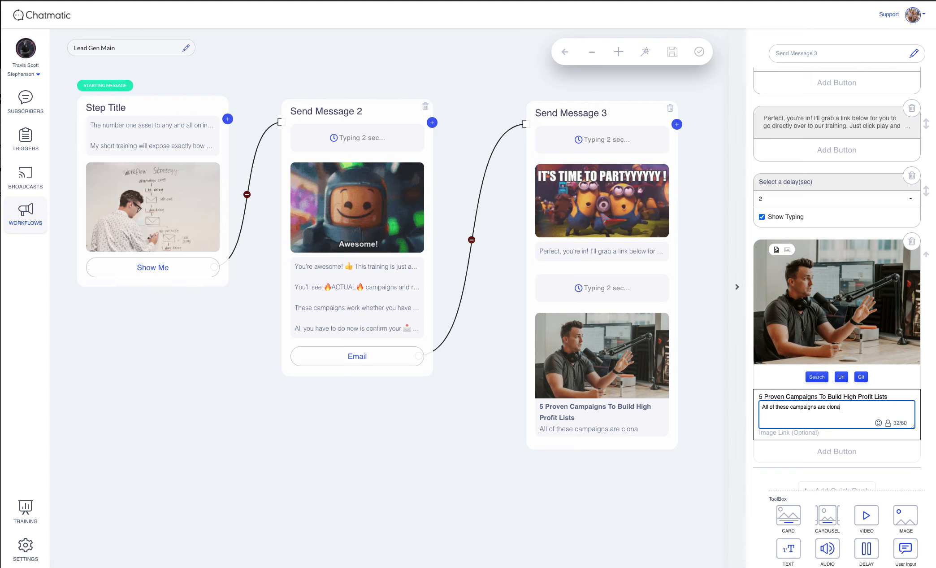
{"action": "type", "text": "ble within just"}
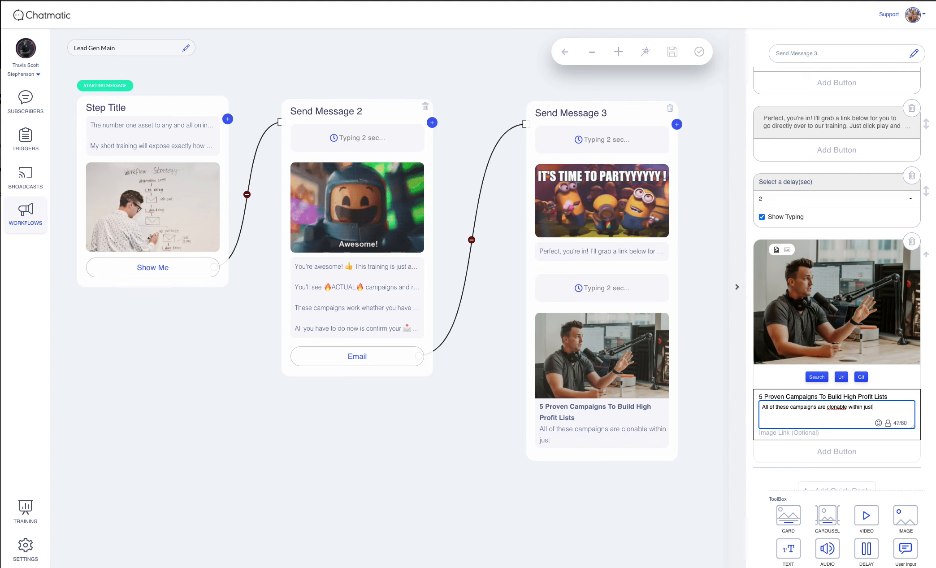
{"action": "type", "text": " seconds! Watc"}
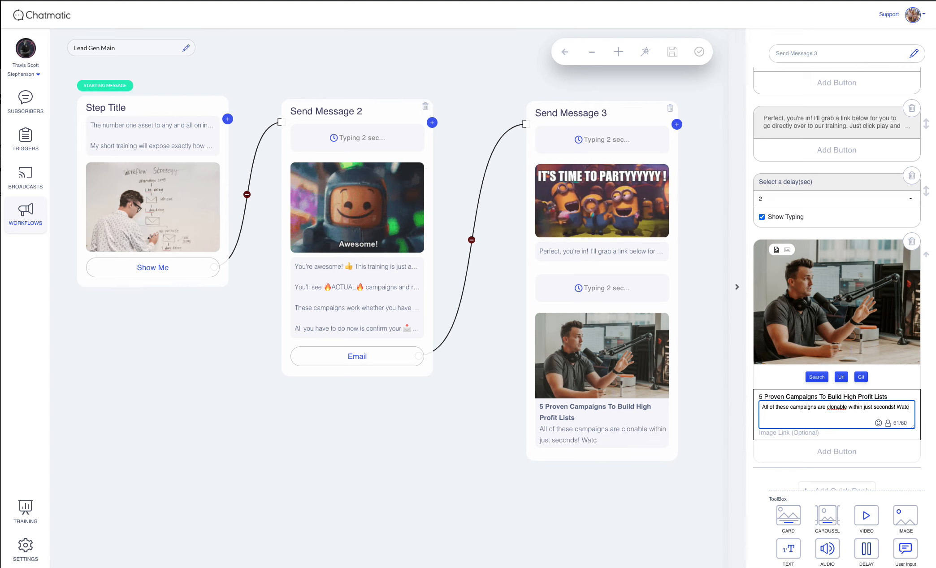
{"action": "type", "text": "h here"}
Copy the published link of the "Chatmatic 499 Main Sales Page" in Kartra and enter it as the card's image link in Chatmatic.
{"action": "left_click", "coordinate": [787, 435]}
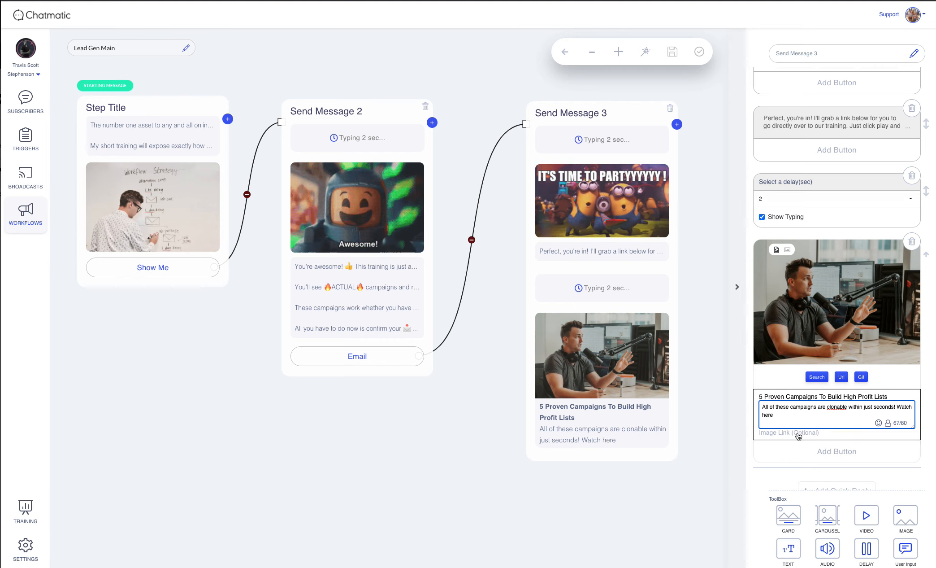
{"action": "left_click", "coordinate": [800, 424]}
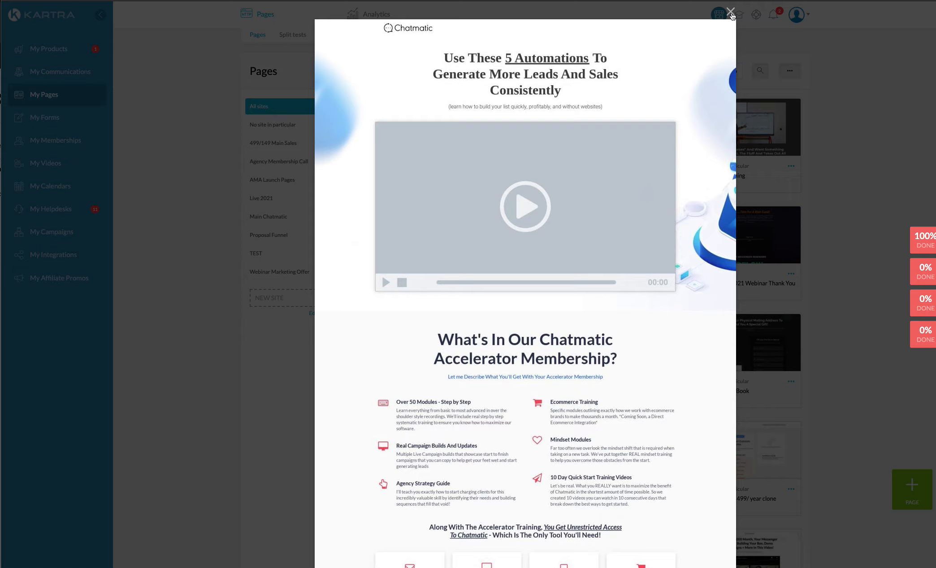
{"action": "left_click", "coordinate": [731, 14]}
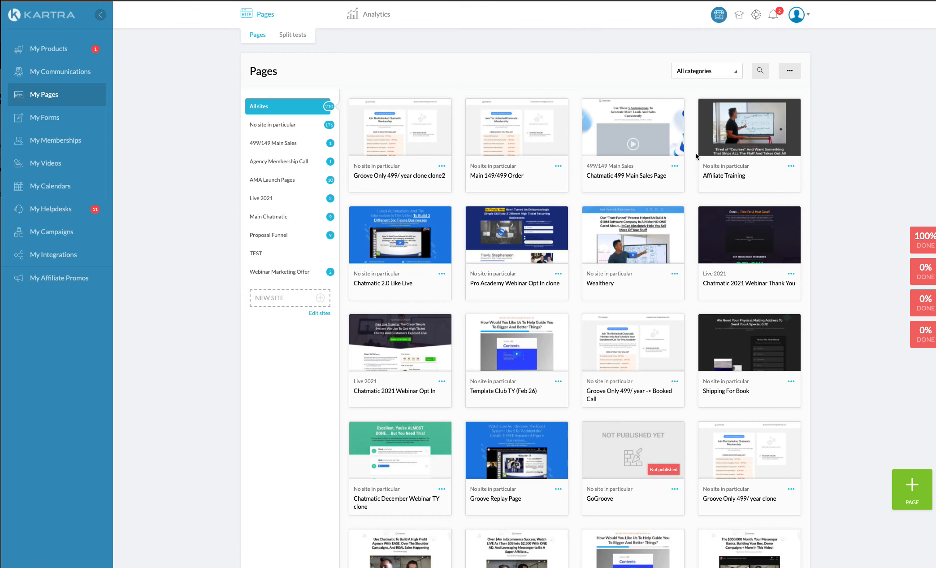
{"action": "left_click", "coordinate": [675, 166]}
{"action": "left_click", "coordinate": [722, 144]}
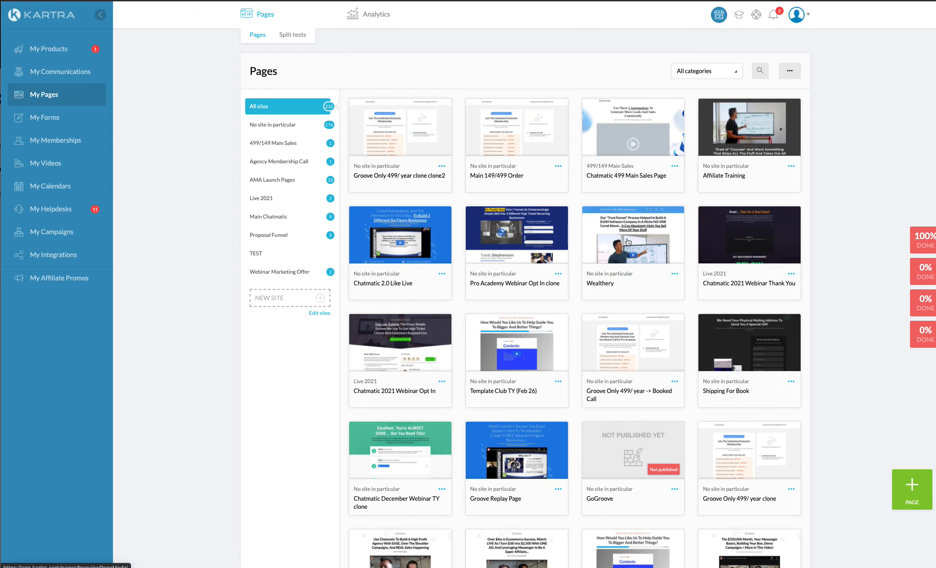
{"action": "left_click", "coordinate": [475, 153]}
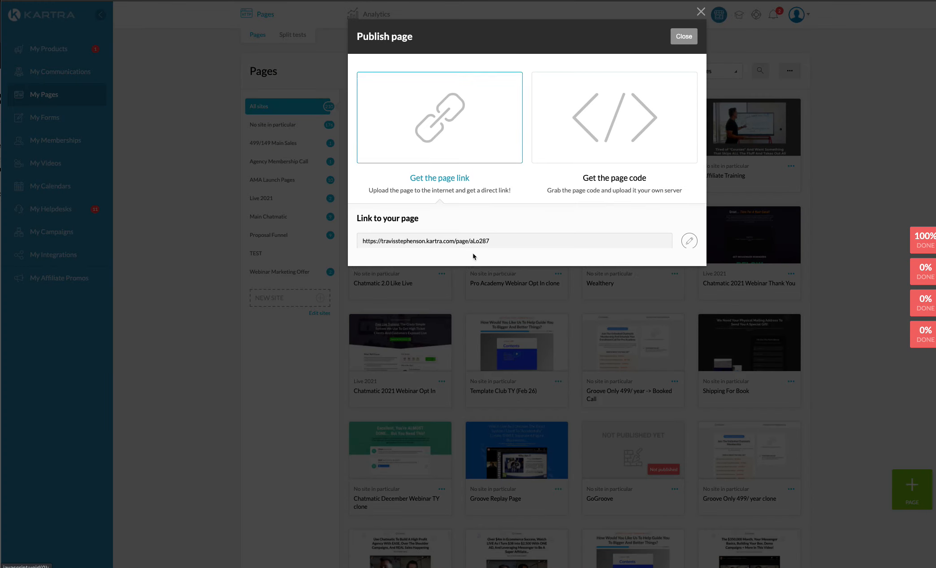
{"action": "left_click", "coordinate": [480, 242]}
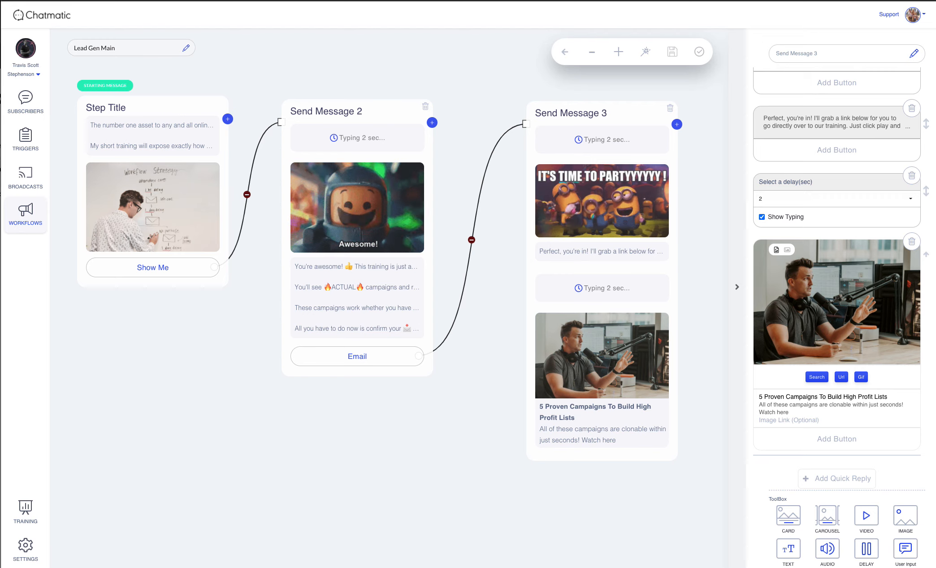
{"action": "left_click", "coordinate": [833, 420]}
{"action": "type", "text": "https://travisstephenson.kartra.com/page/aLo287"}
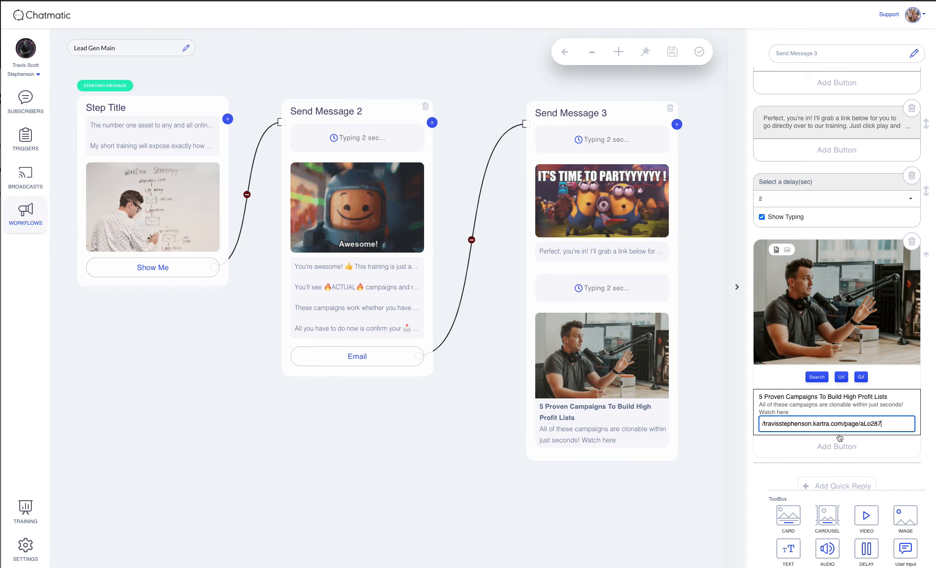
Confirm the card's image link and add a button to the card with the text "Watch The Training".
{"action": "left_click", "coordinate": [836, 447]}
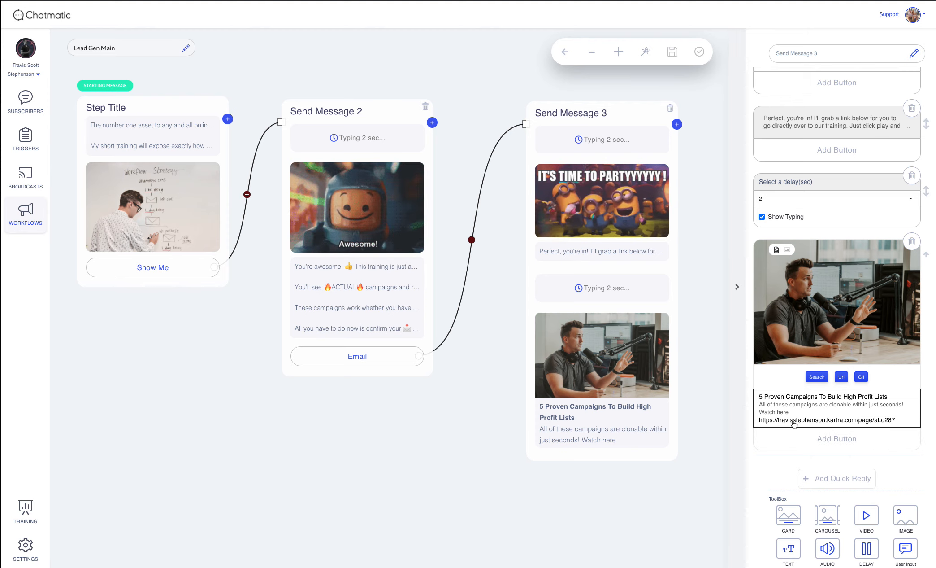
{"action": "scroll", "coordinate": [834, 340], "scroll_direction": "down", "scroll_amount": 1}
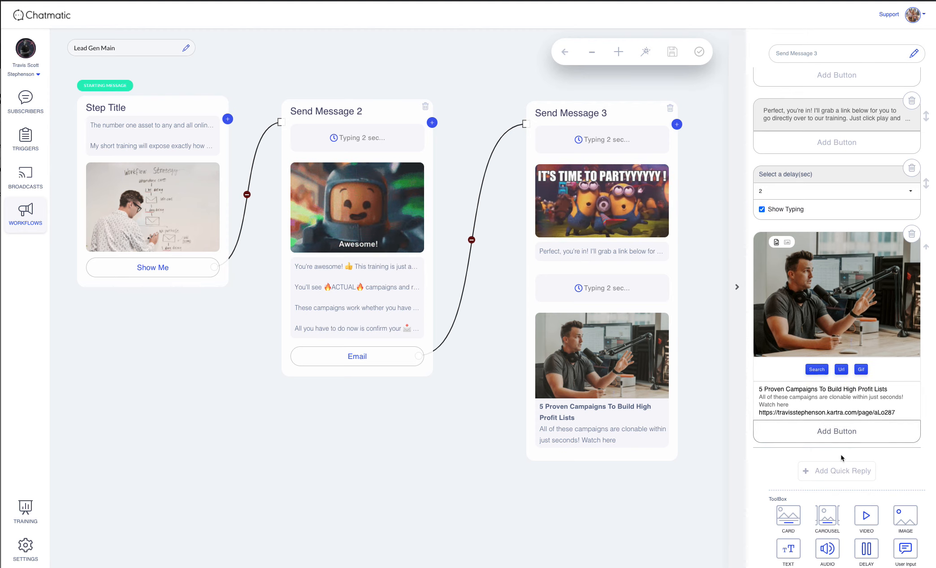
{"action": "left_click", "coordinate": [835, 432]}
{"action": "left_click", "coordinate": [835, 431]}
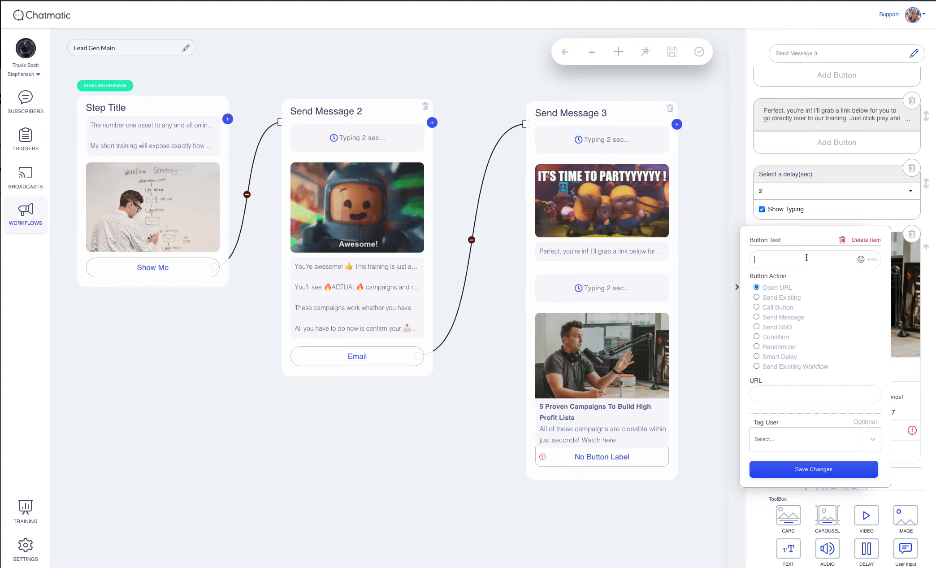
{"action": "type", "text": "Wat"}
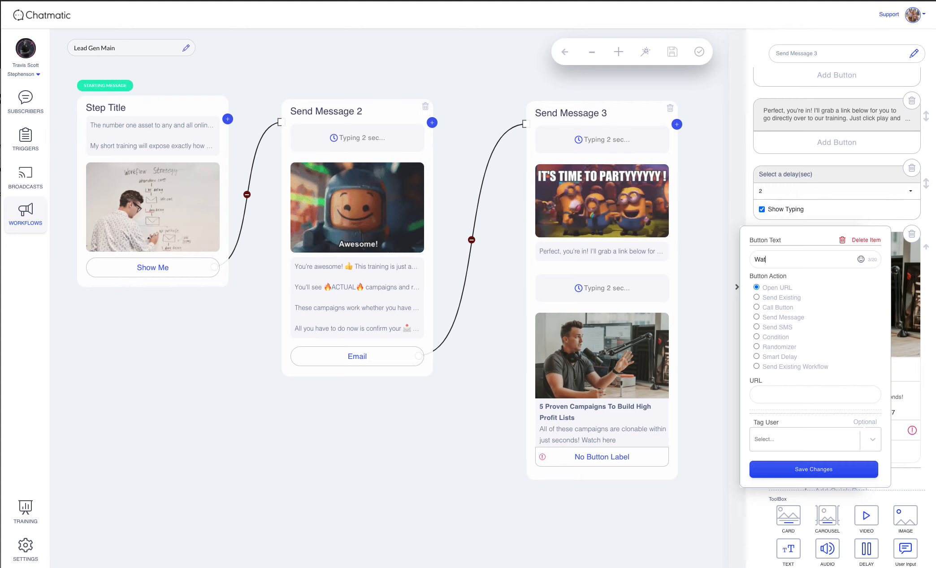
{"action": "type", "text": "ch The Training"}
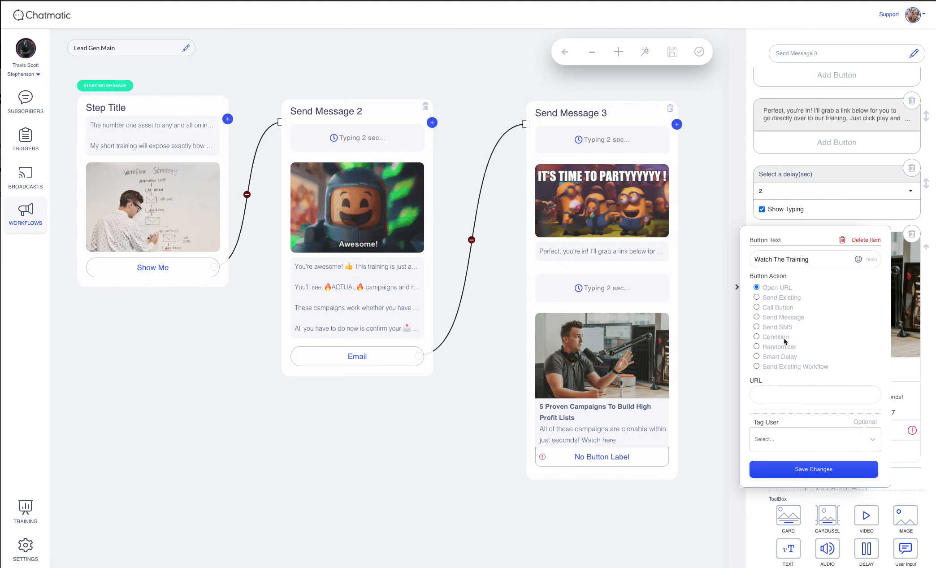
Have the card button open the copied Kartra sales page URL, save its changes and collapse the message editor.
{"action": "left_click", "coordinate": [788, 394]}
{"action": "type", "text": "https://travisstephenson.kartra.com/page/aLo287"}
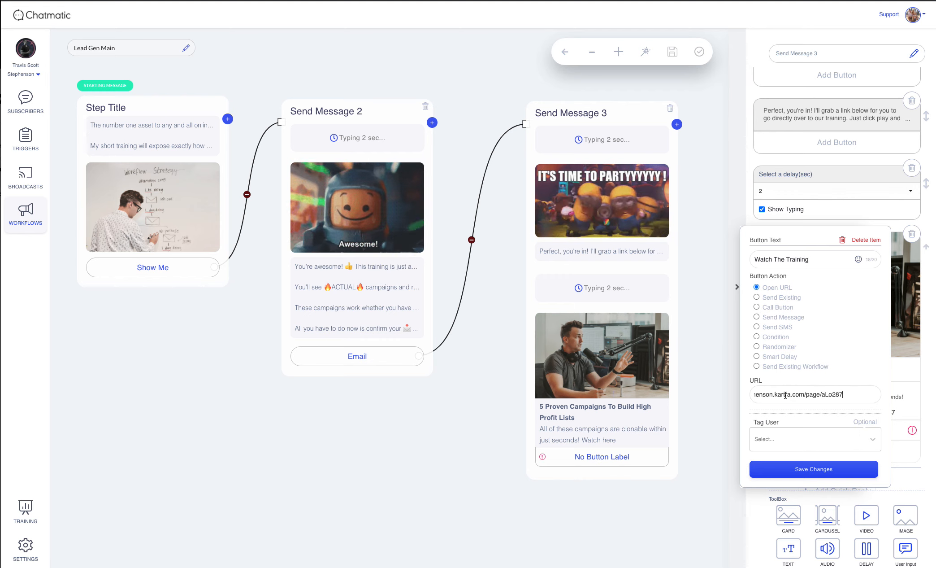
{"action": "left_click", "coordinate": [815, 470]}
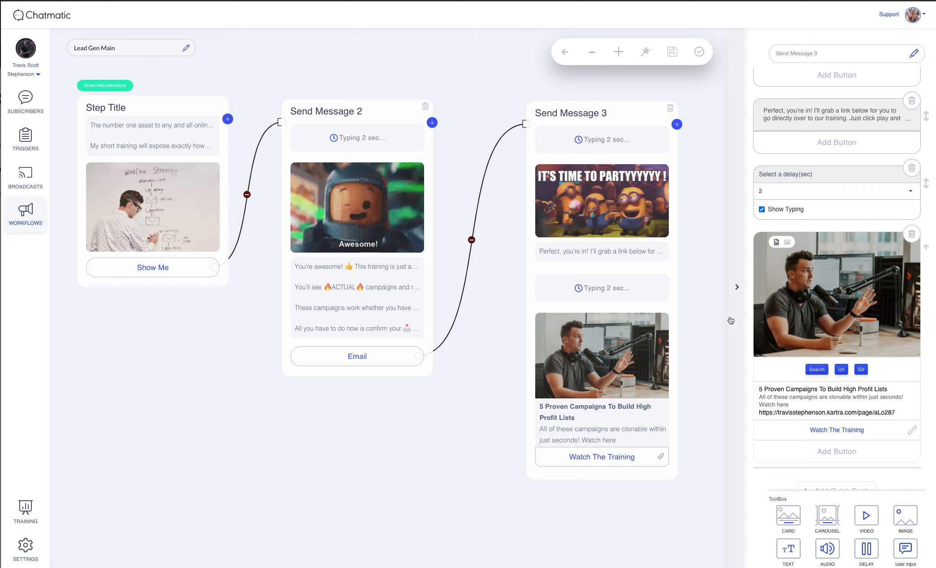
{"action": "left_click", "coordinate": [737, 265]}
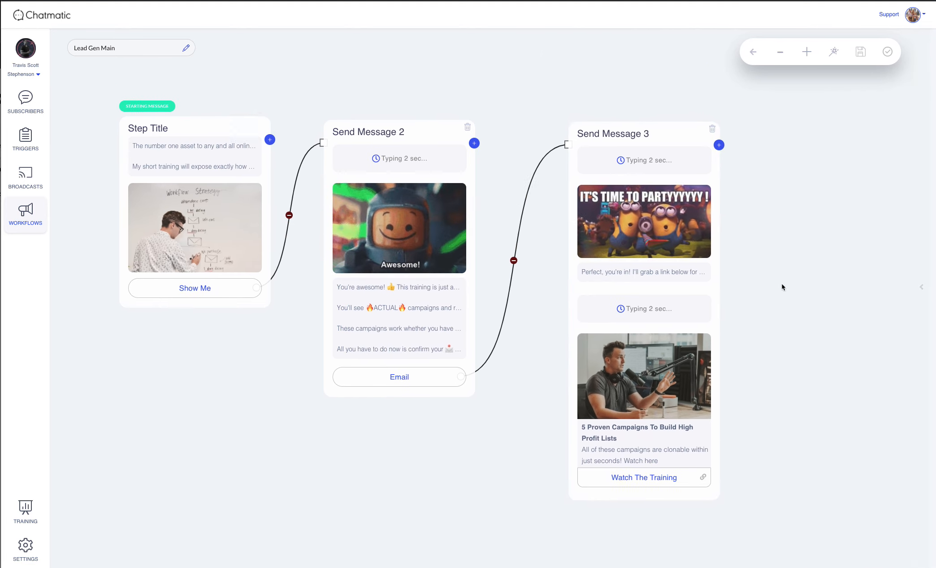